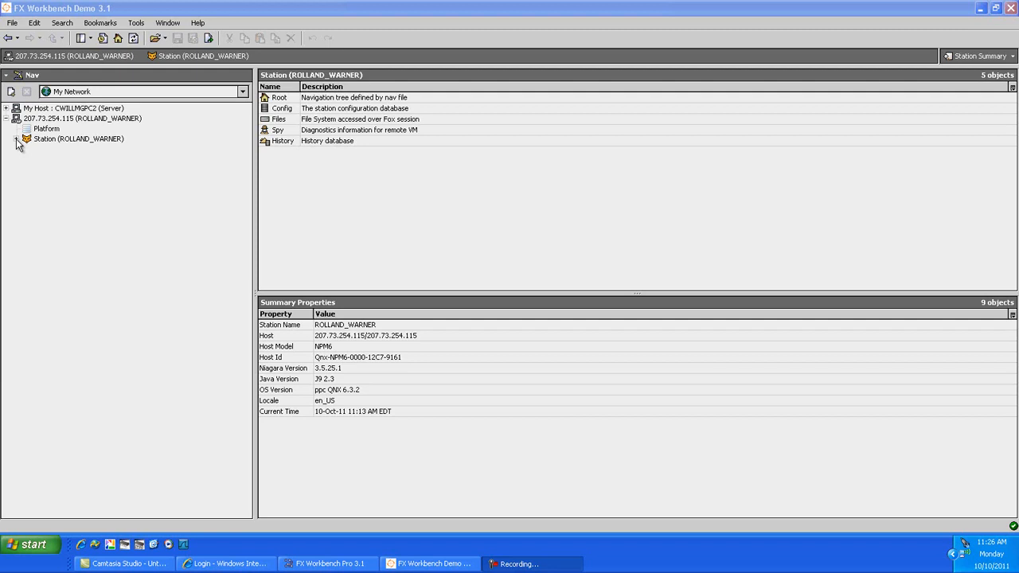
# - Expand the remote station's tree down through Config to list its Services
pyautogui.click(16, 140)
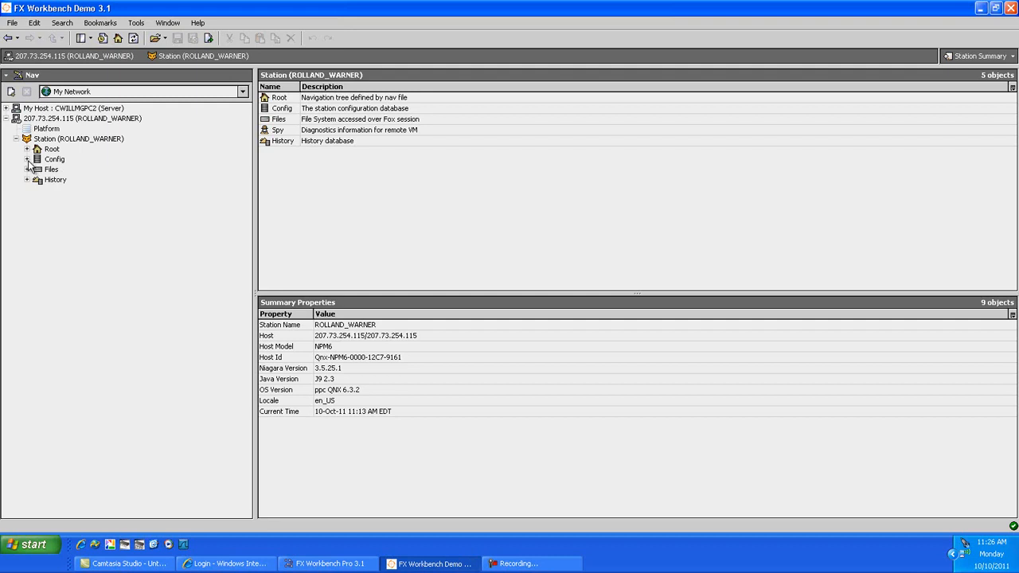
pyautogui.click(27, 159)
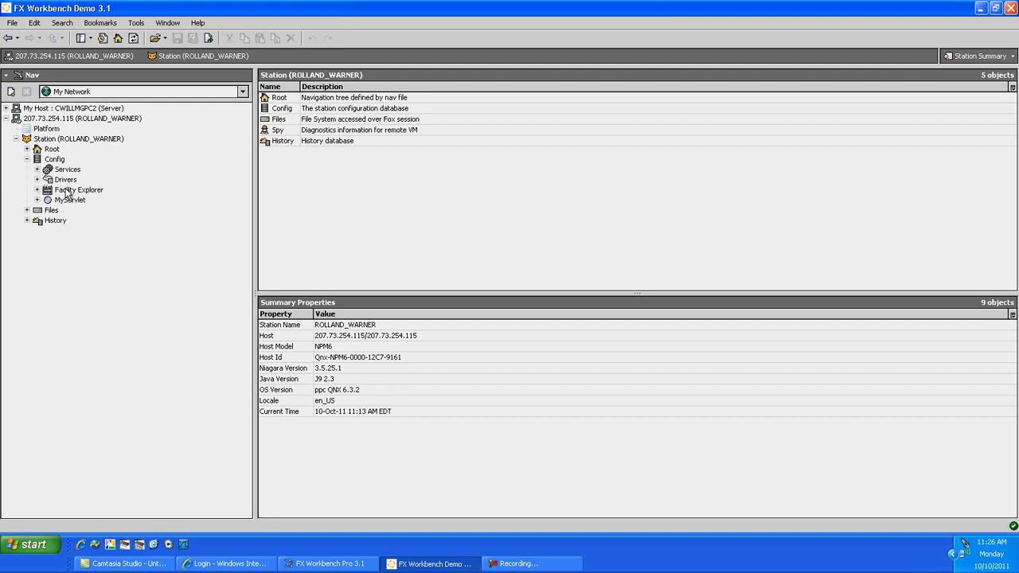
pyautogui.click(38, 170)
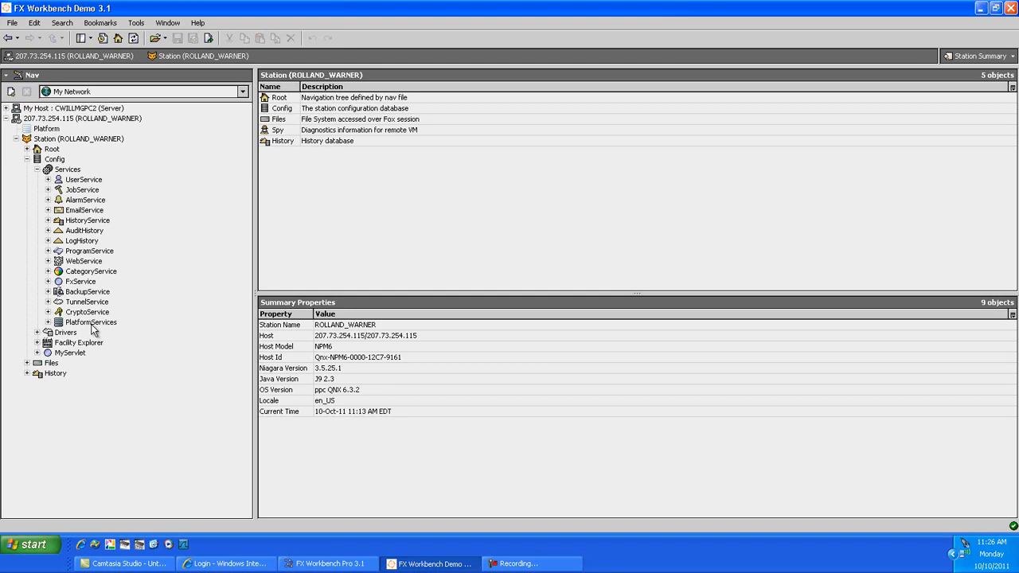
# - Show the Palette side bar and load the report module's palette in it
pyautogui.click(91, 40)
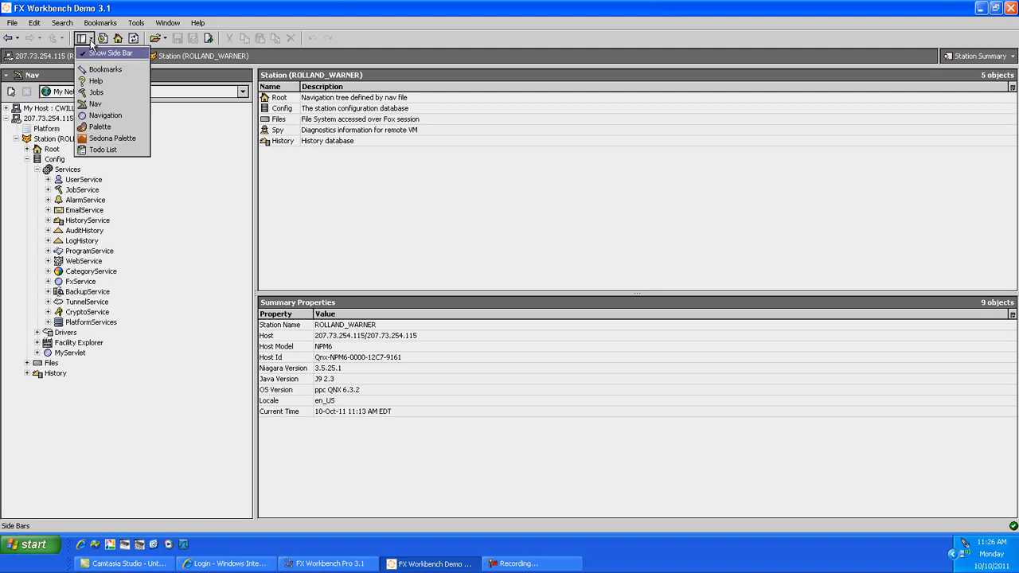
pyautogui.click(100, 127)
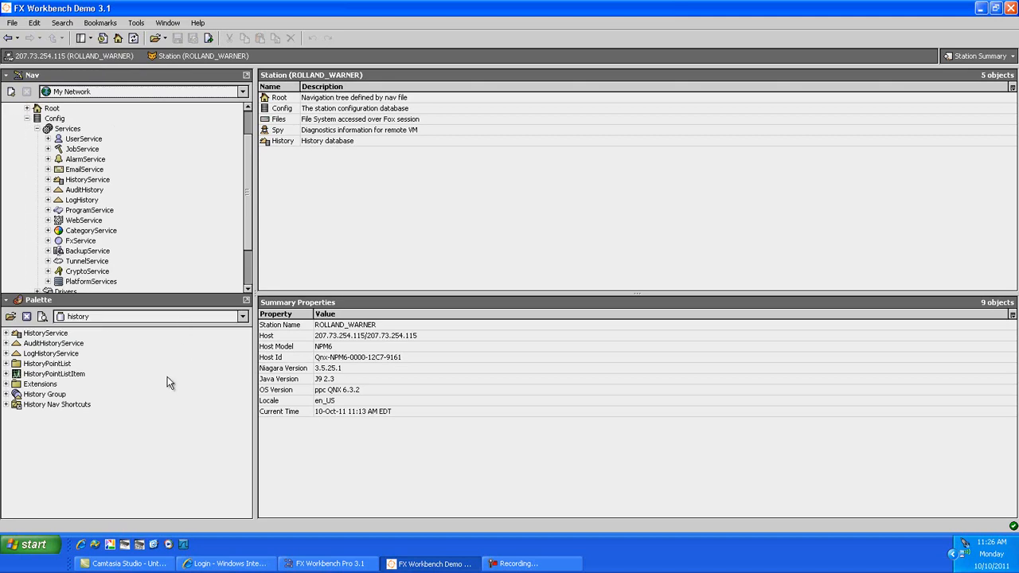
pyautogui.click(11, 317)
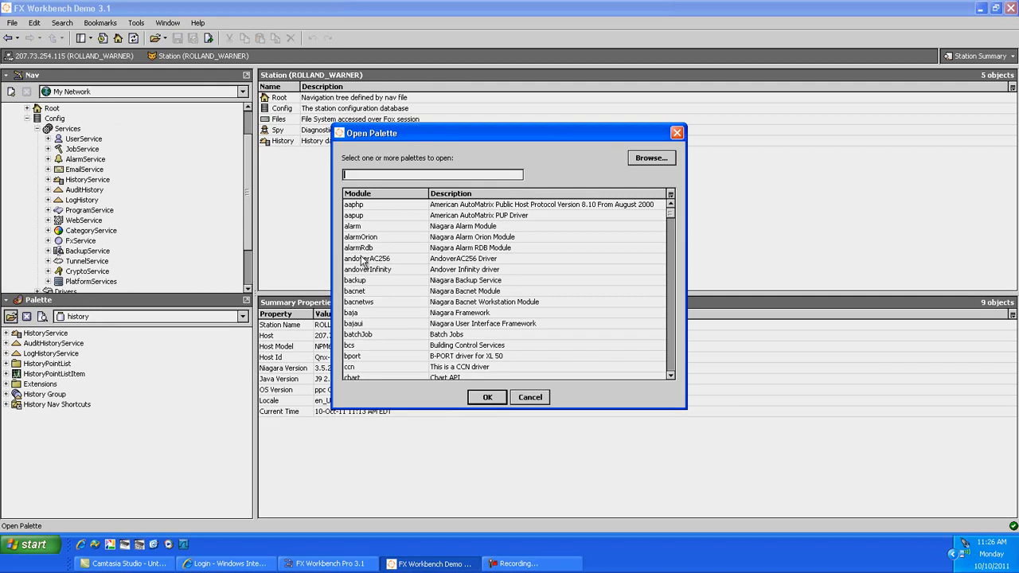
pyautogui.write('r')
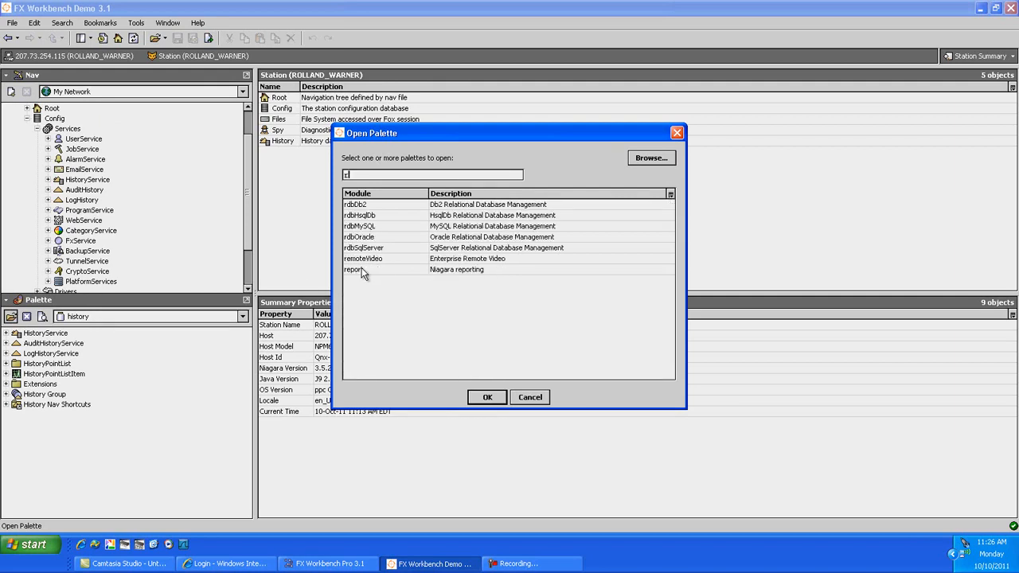
pyautogui.click(360, 269)
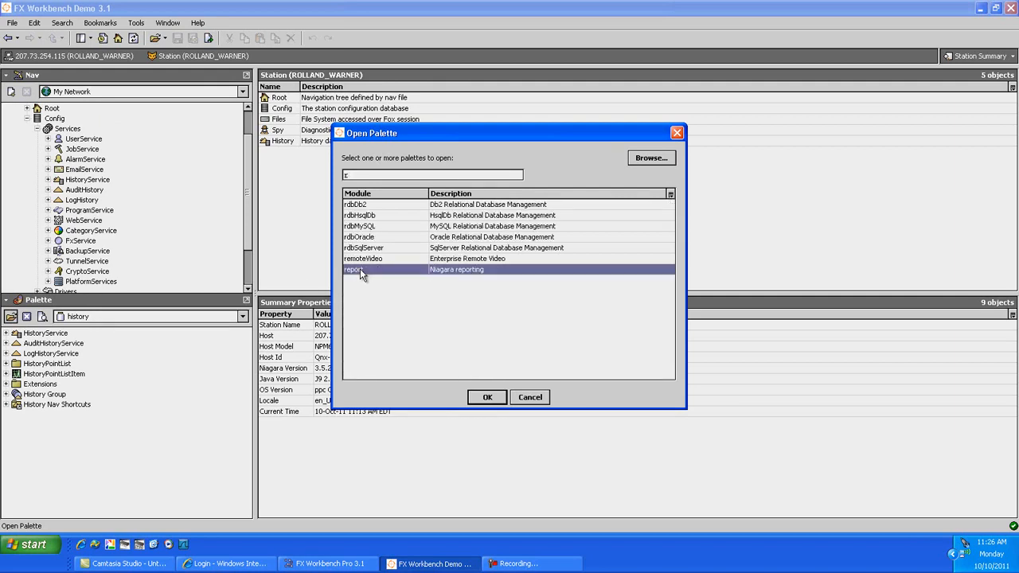
pyautogui.click(484, 396)
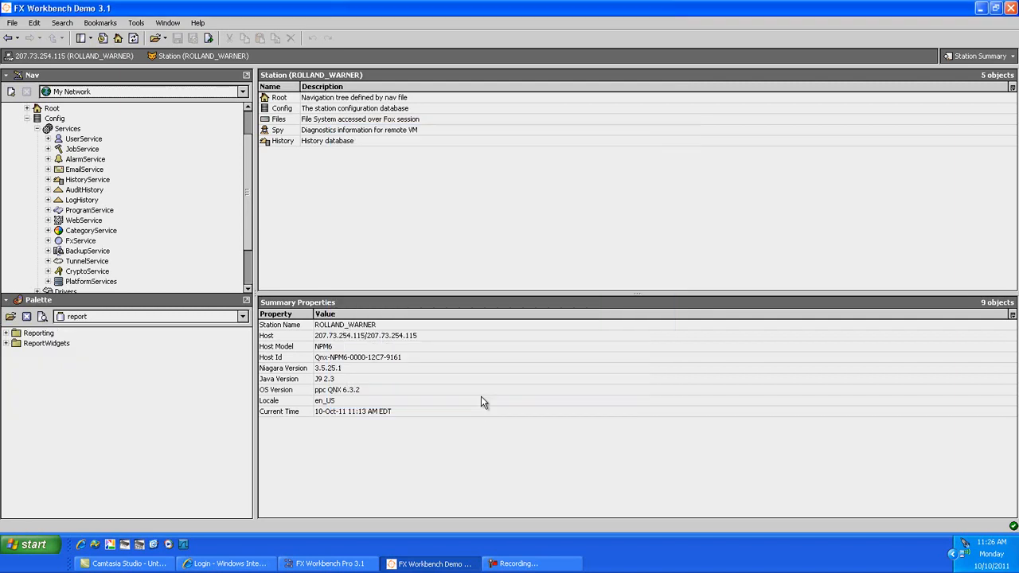
# - Add a ReportService from the palette's Reporting folder to the station's Services, keeping the name ReportService
pyautogui.click(7, 333)
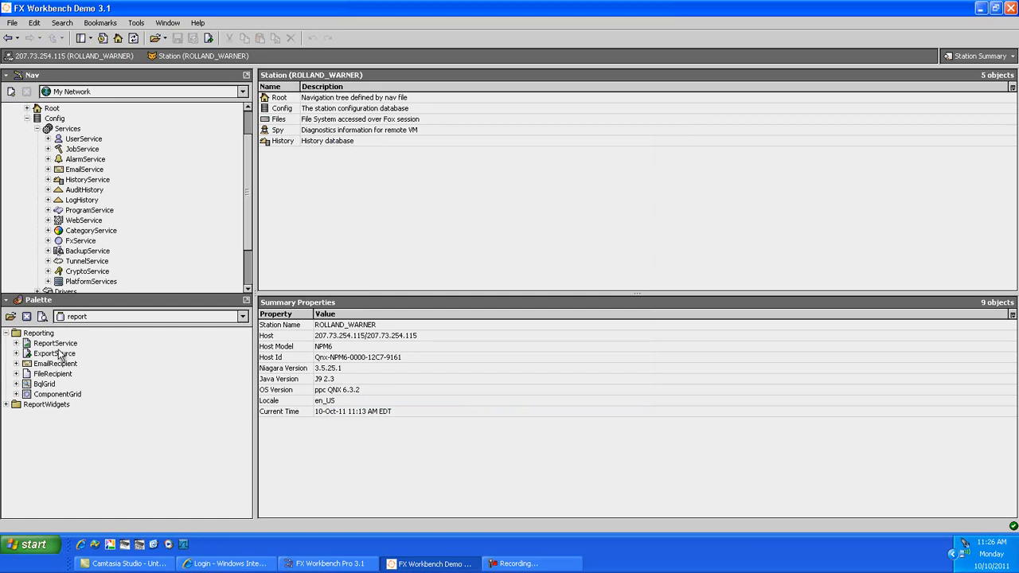
pyautogui.click(54, 345)
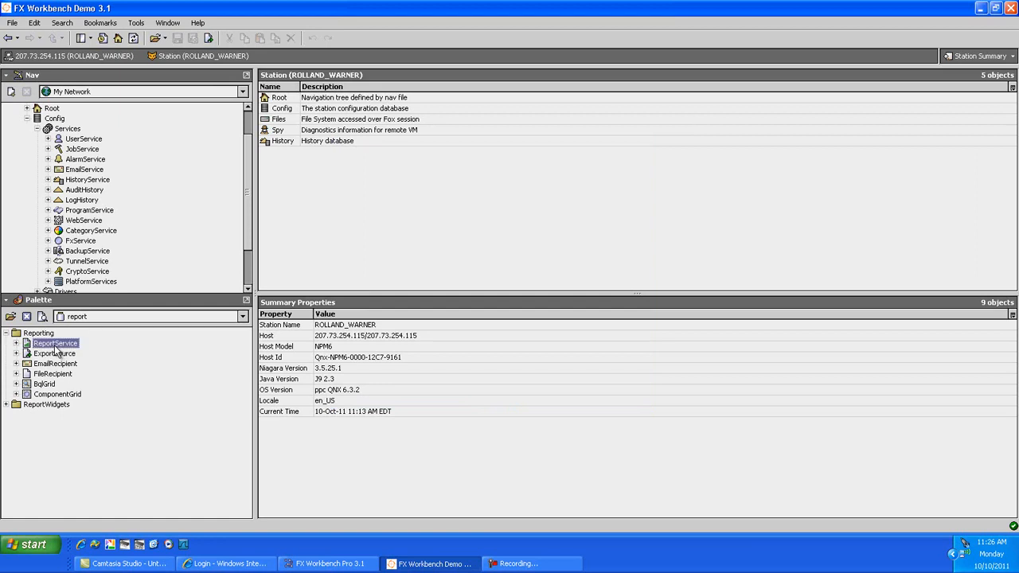
pyautogui.moveTo(55, 347); pyautogui.dragTo(66, 136)
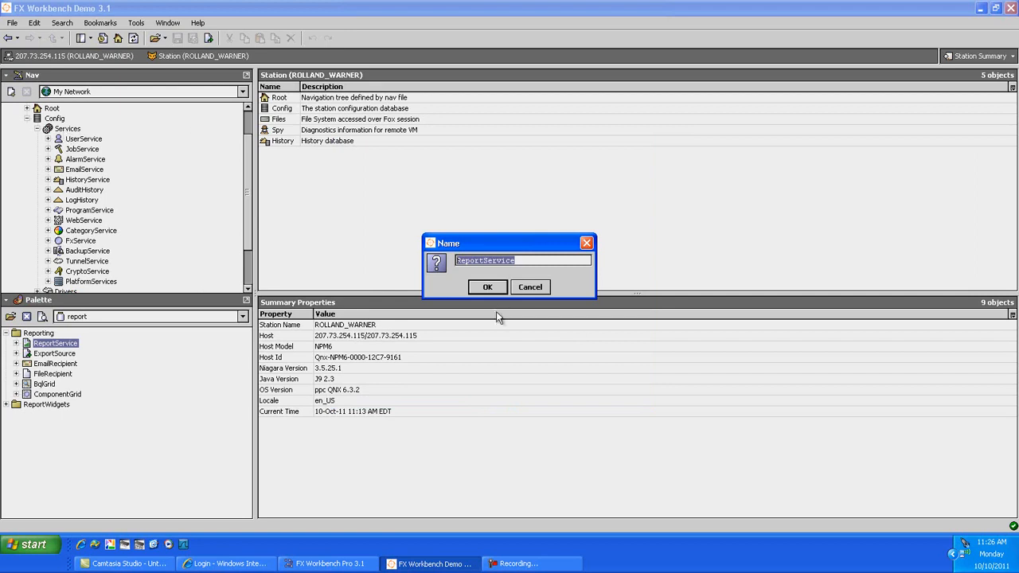
pyautogui.click(487, 288)
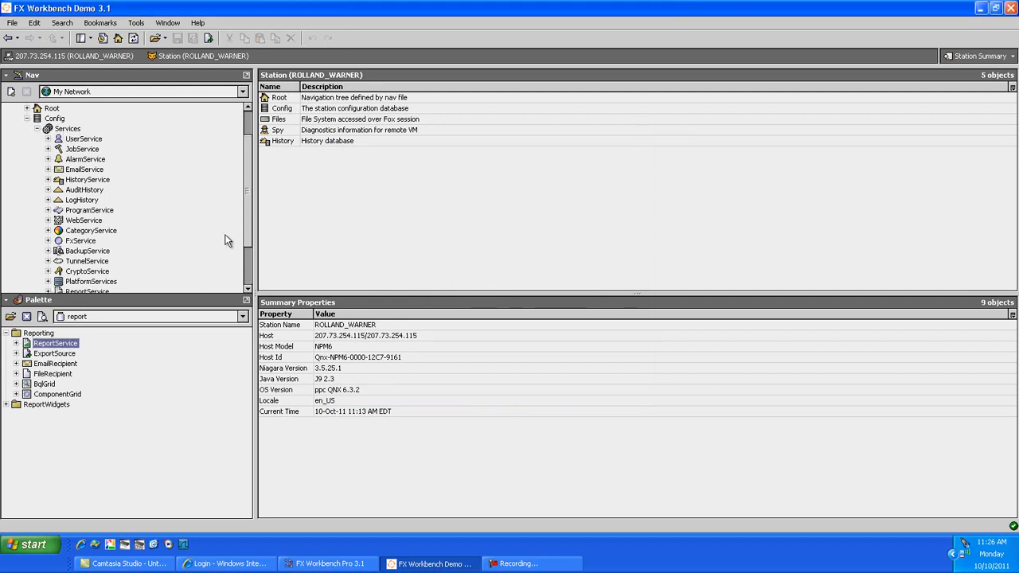
# - Place an ExportSource component from the palette on the ReportService wire sheet, keeping its default name
pyautogui.moveTo(247, 234); pyautogui.dragTo(250, 267)
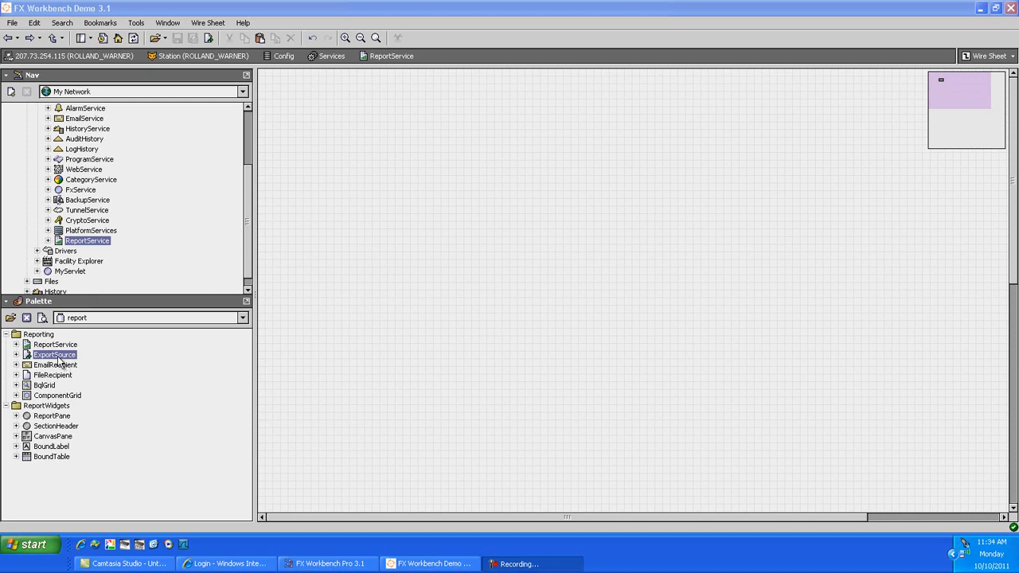
pyautogui.moveTo(57, 360); pyautogui.dragTo(369, 169)
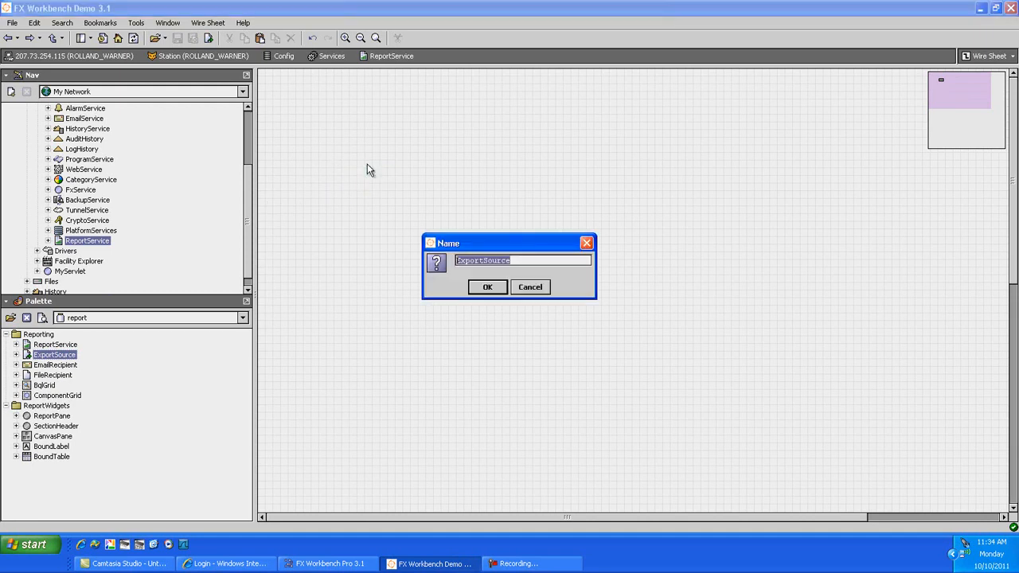
pyautogui.click(486, 287)
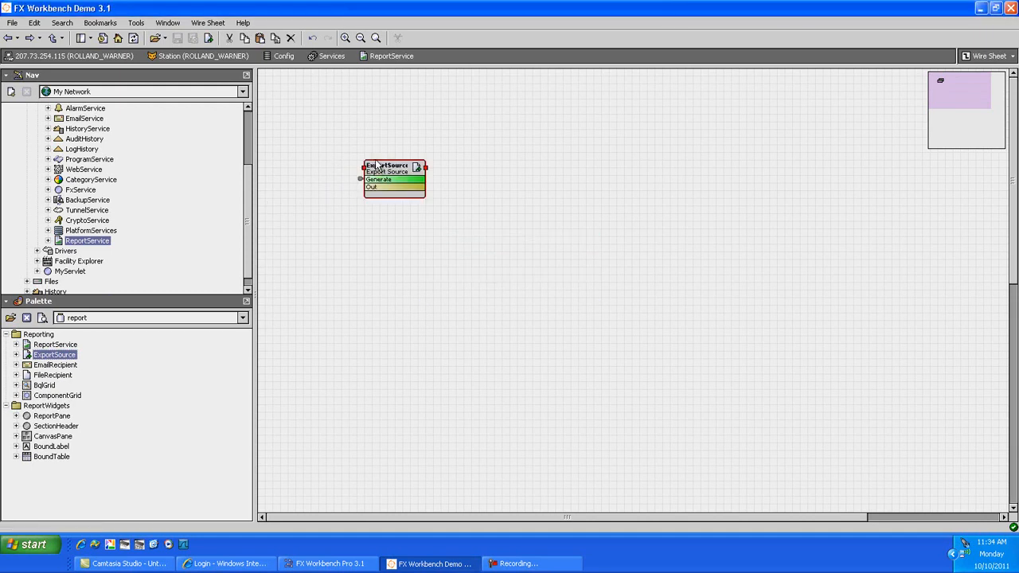
# - Examine the ExportSource's schedule properties, including the trigger mode and days of week, and return to the ReportService wire sheet
pyautogui.doubleClick(389, 166)
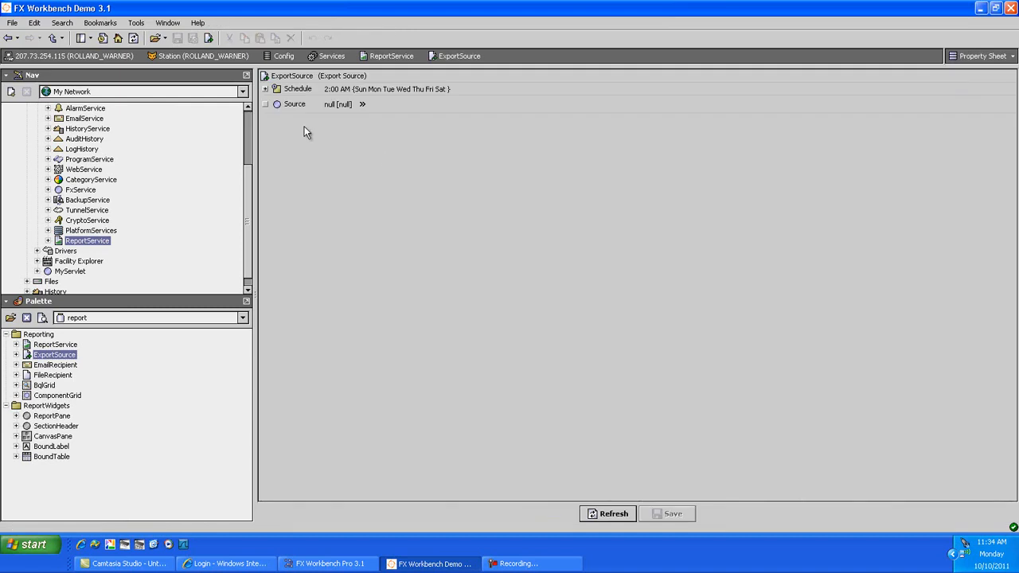
pyautogui.click(267, 89)
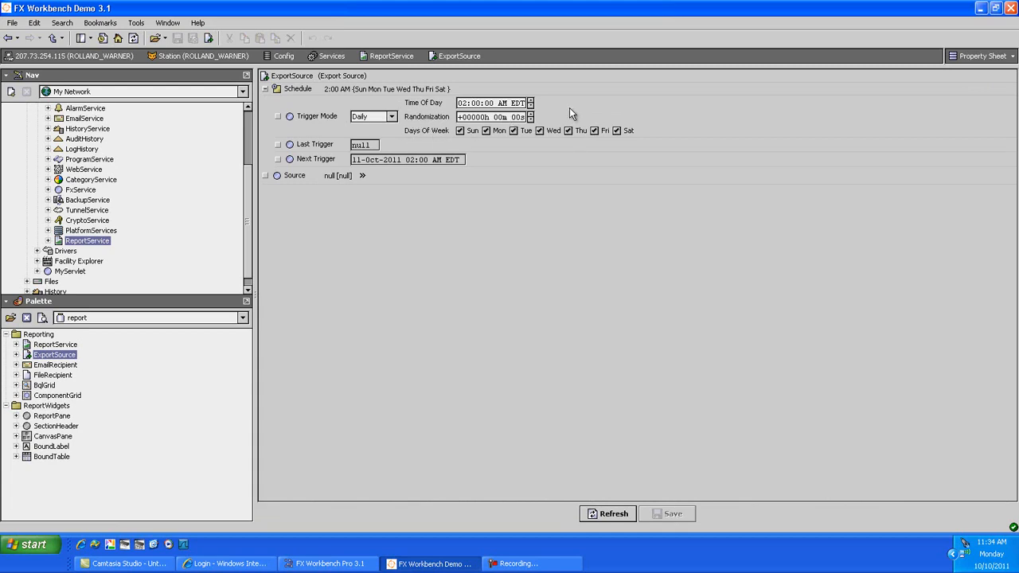
pyautogui.doubleClick(101, 238)
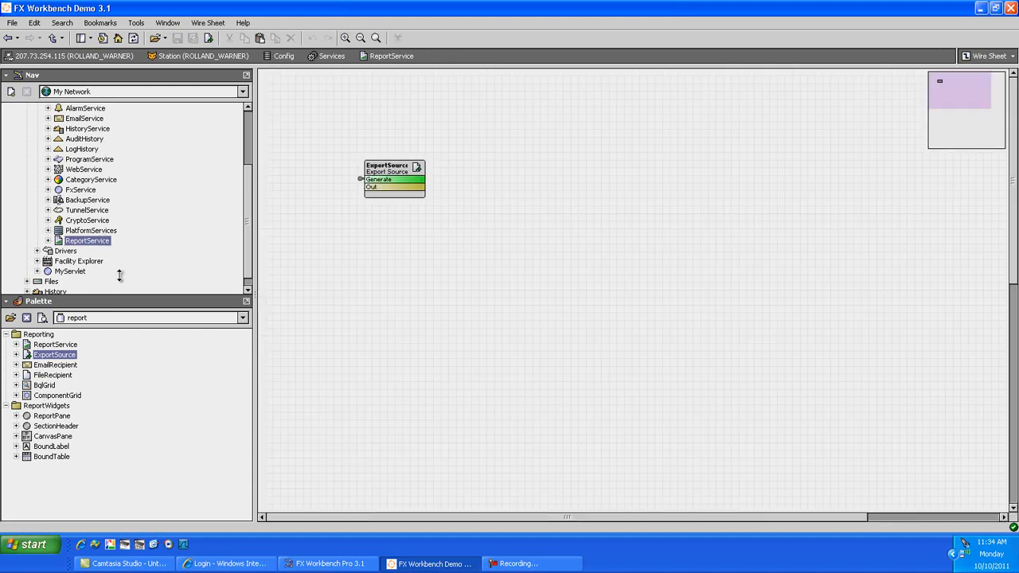
# - Add an EmailRecipient to the wire sheet with its default name and position it to the right of the ExportSource
pyautogui.click(66, 366)
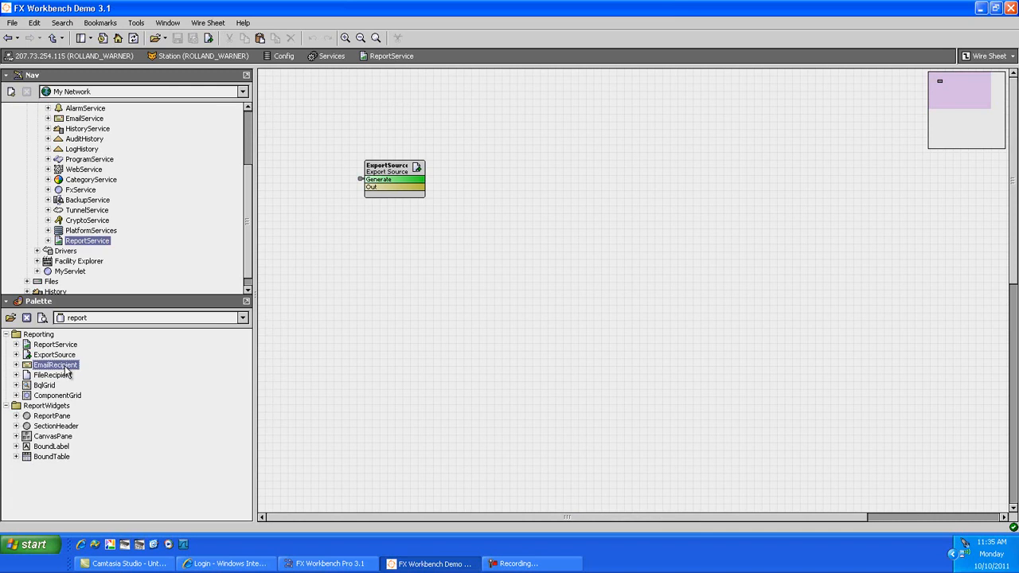
pyautogui.moveTo(69, 371); pyautogui.dragTo(582, 168)
pyautogui.click(487, 288)
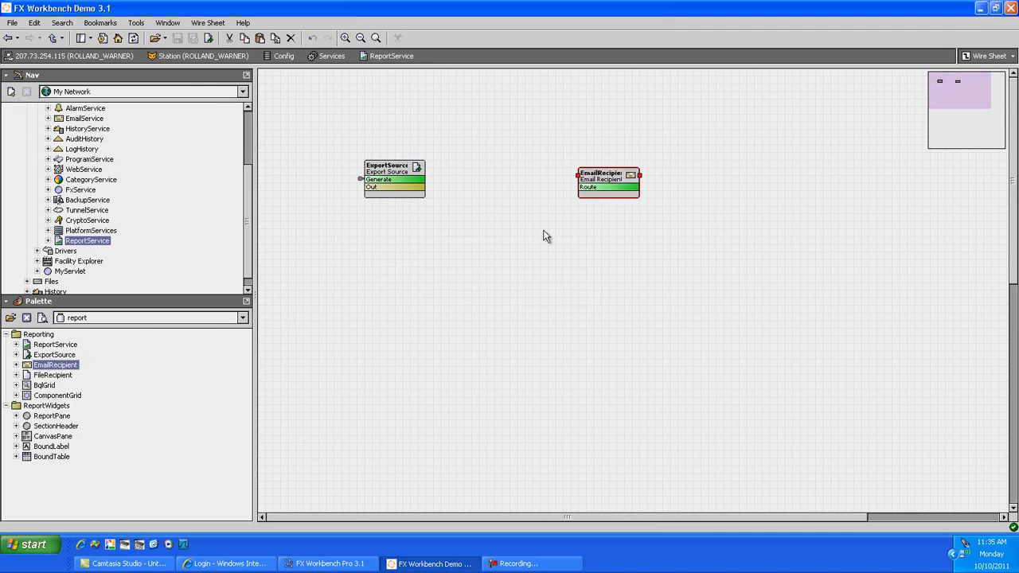
pyautogui.moveTo(615, 177); pyautogui.dragTo(611, 162)
# - Add a FileRecipient with its default name and position it directly below the EmailRecipient
pyautogui.click(46, 377)
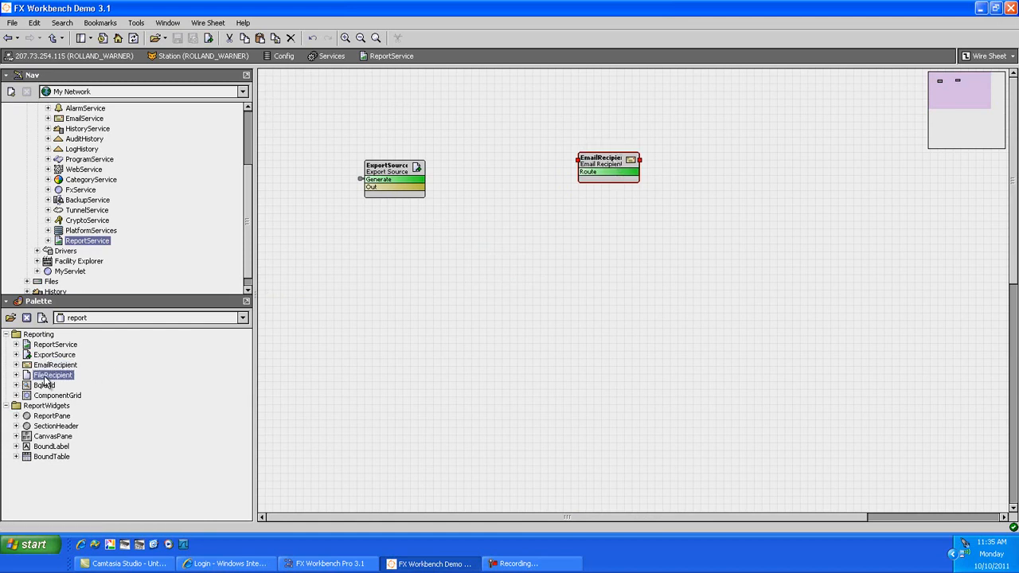
pyautogui.moveTo(46, 382); pyautogui.dragTo(614, 226)
pyautogui.click(484, 289)
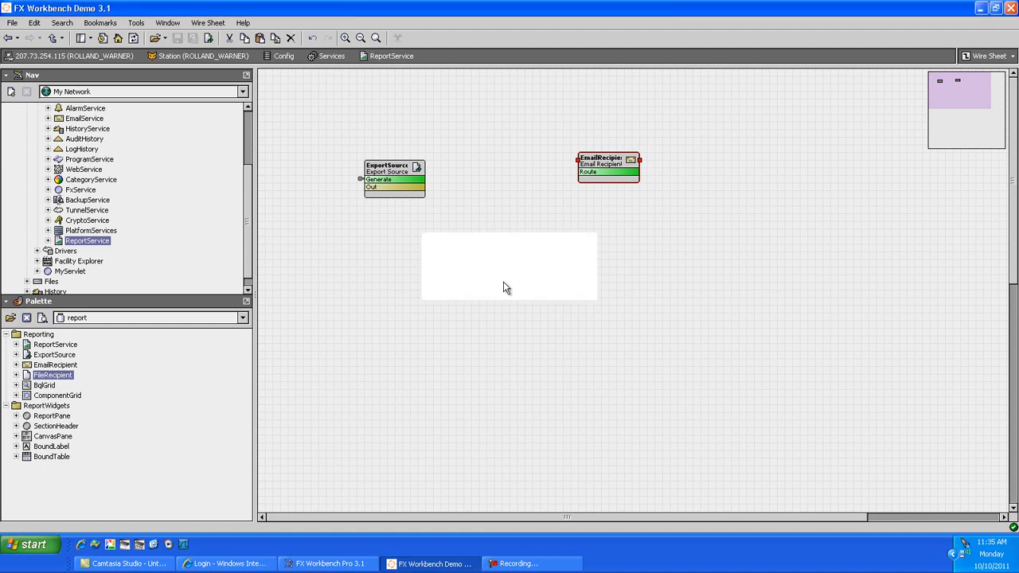
pyautogui.moveTo(645, 232); pyautogui.dragTo(613, 208)
# - Link the ExportSource's Out slot to the Route slots of both the EmailRecipient and the FileRecipient
pyautogui.moveTo(420, 191); pyautogui.dragTo(593, 171)
pyautogui.moveTo(407, 193); pyautogui.dragTo(593, 220)
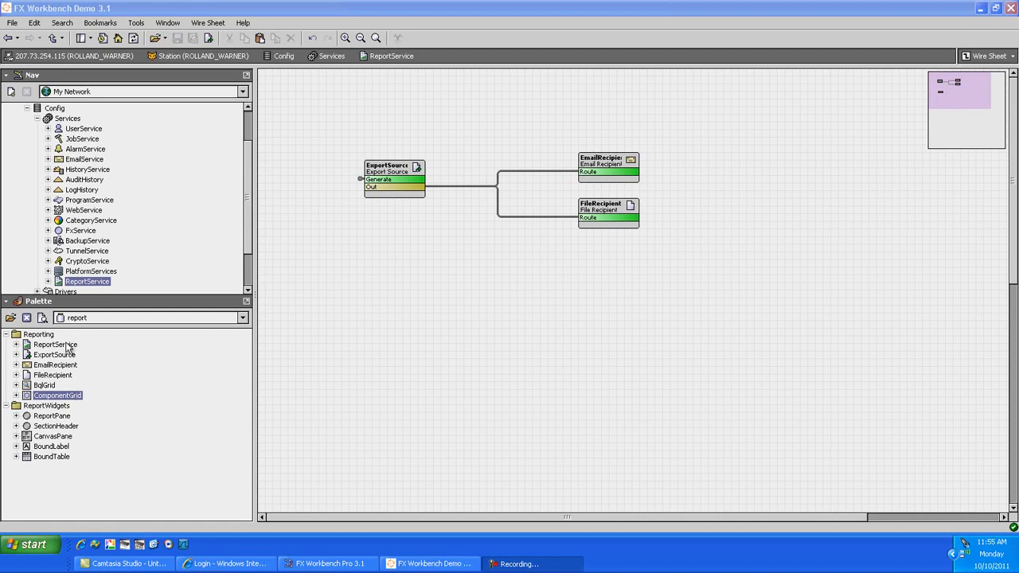
# - Add a ComponentGrid from the palette to the wire sheet below the ExportSource, keeping its default name
pyautogui.click(46, 386)
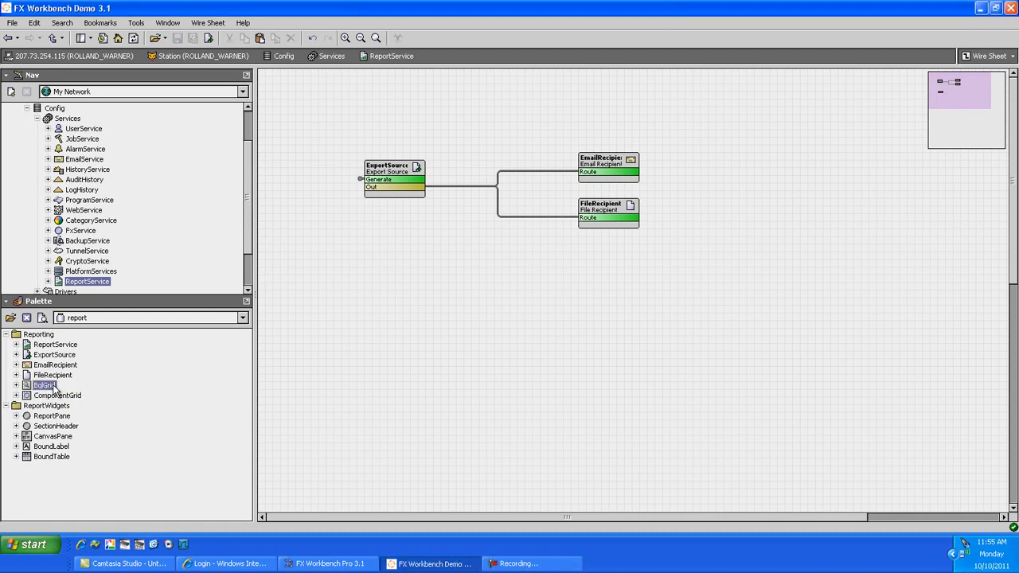
pyautogui.click(58, 398)
pyautogui.moveTo(58, 402); pyautogui.dragTo(395, 305)
pyautogui.click(494, 290)
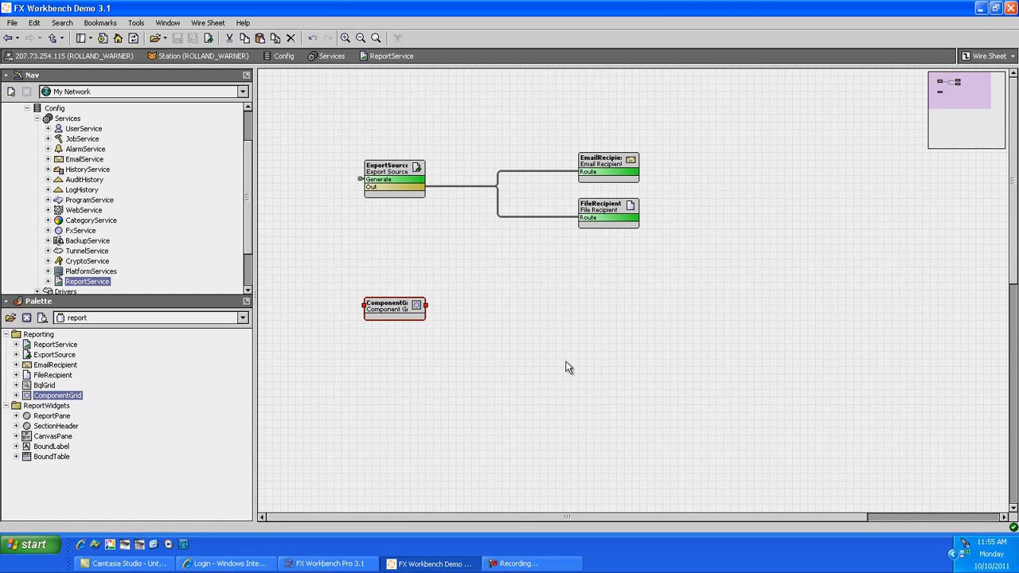
# - Rename the ComponentGrid to Heat_Pump_Data
pyautogui.rightClick(411, 314)
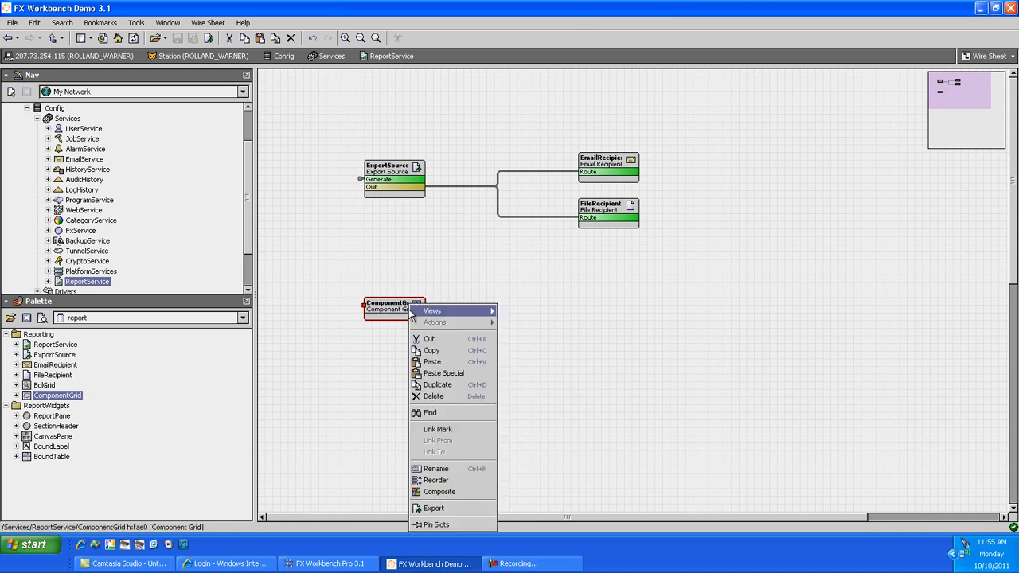
pyautogui.click(443, 470)
pyautogui.write('Heat_P')
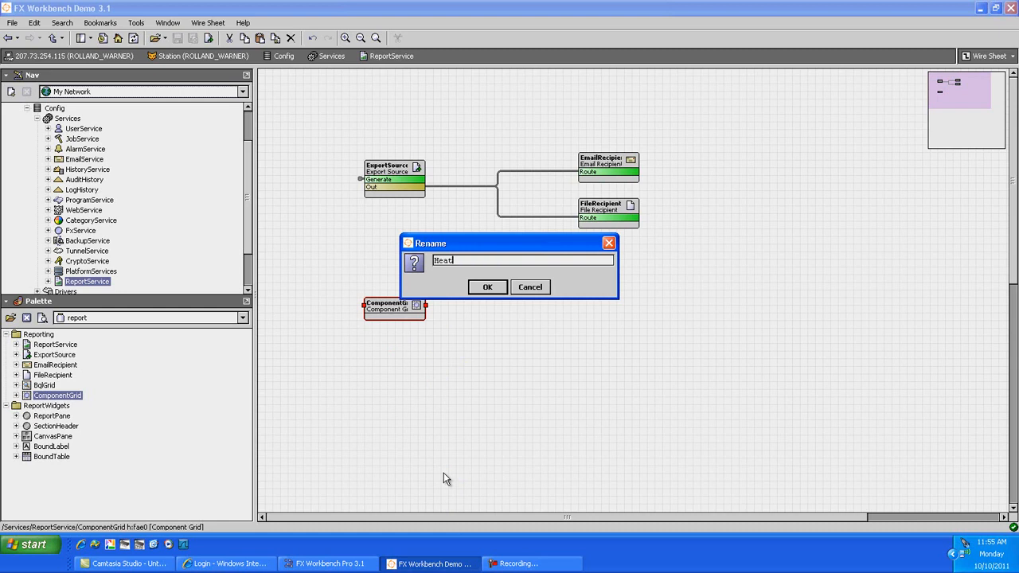
pyautogui.write('p_Data')
pyautogui.click(487, 288)
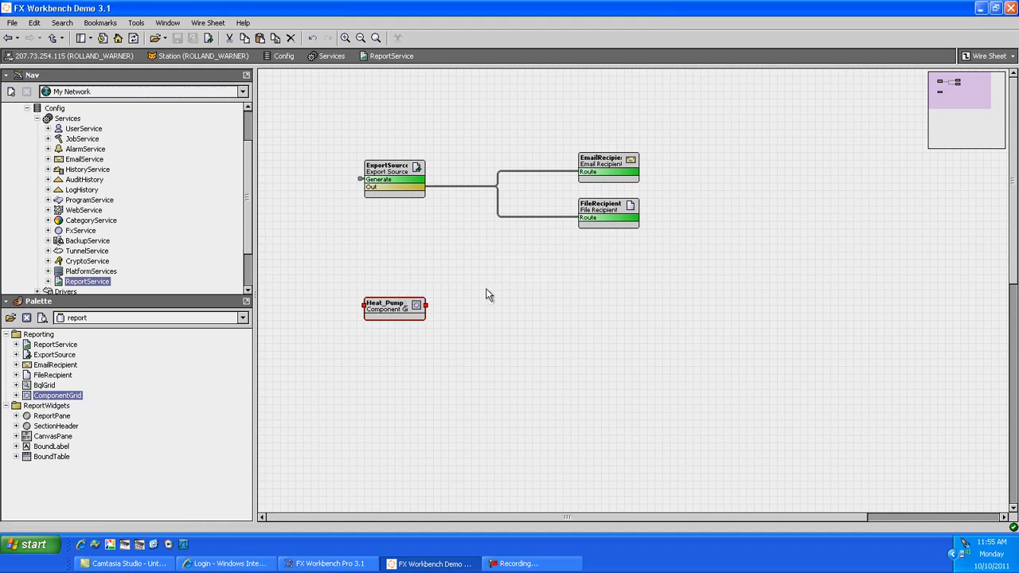
# - Open the Heat_Pump_Data grid and switch it to the Grid Editor view
pyautogui.doubleClick(390, 307)
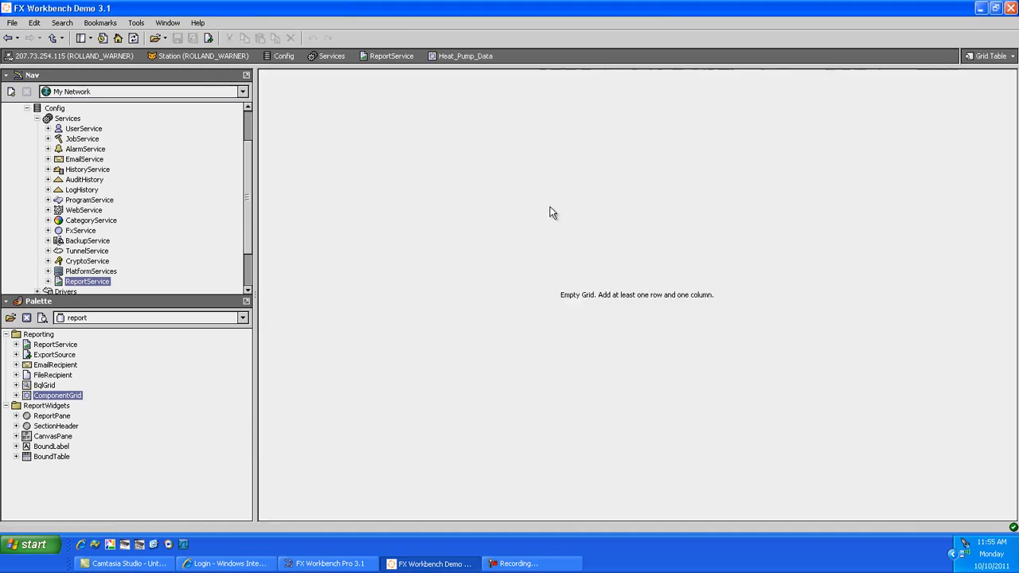
pyautogui.click(1012, 57)
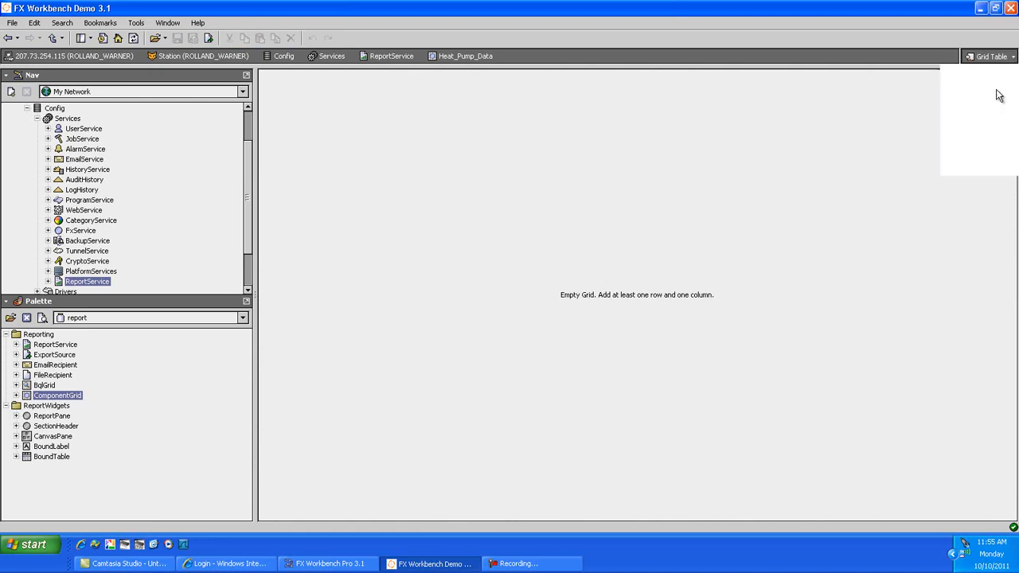
pyautogui.click(971, 94)
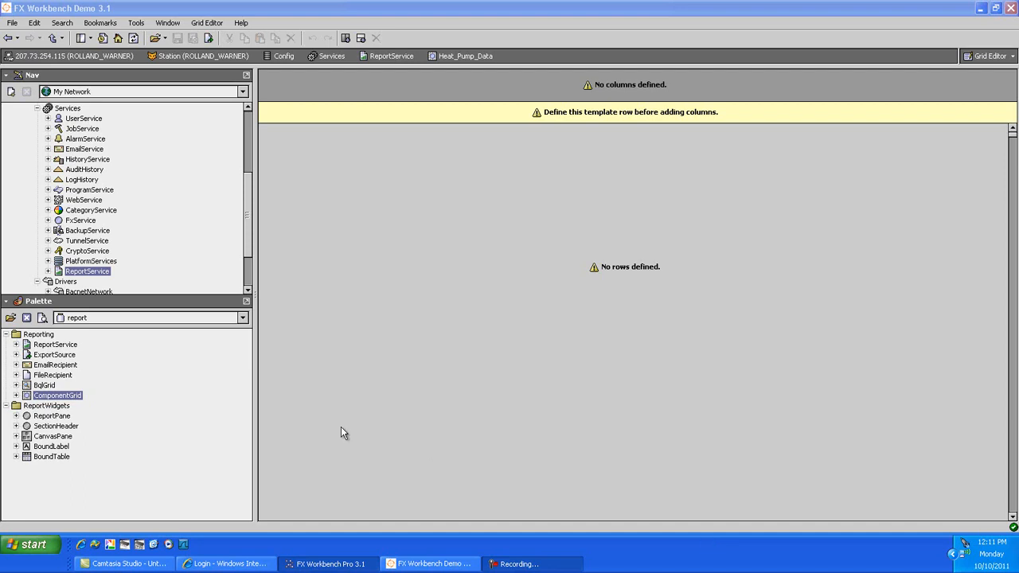
# - Add the A-101-RESTROOMS device from the BacnetNetwork drivers to the Heat_Pump_Data grid as its template row
pyautogui.click(247, 236)
pyautogui.moveTo(247, 236); pyautogui.dragTo(246, 183)
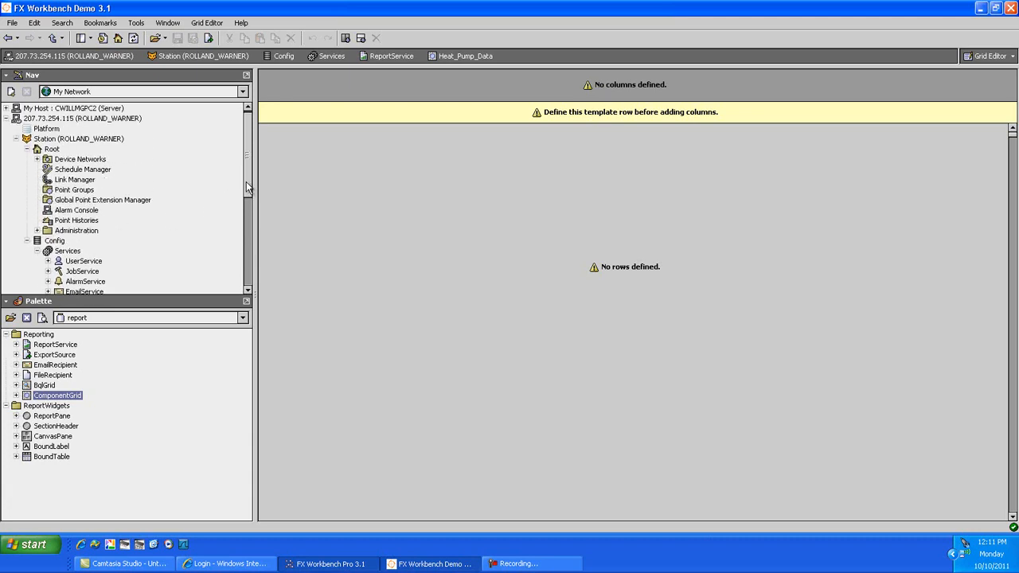
pyautogui.moveTo(247, 187); pyautogui.dragTo(249, 269)
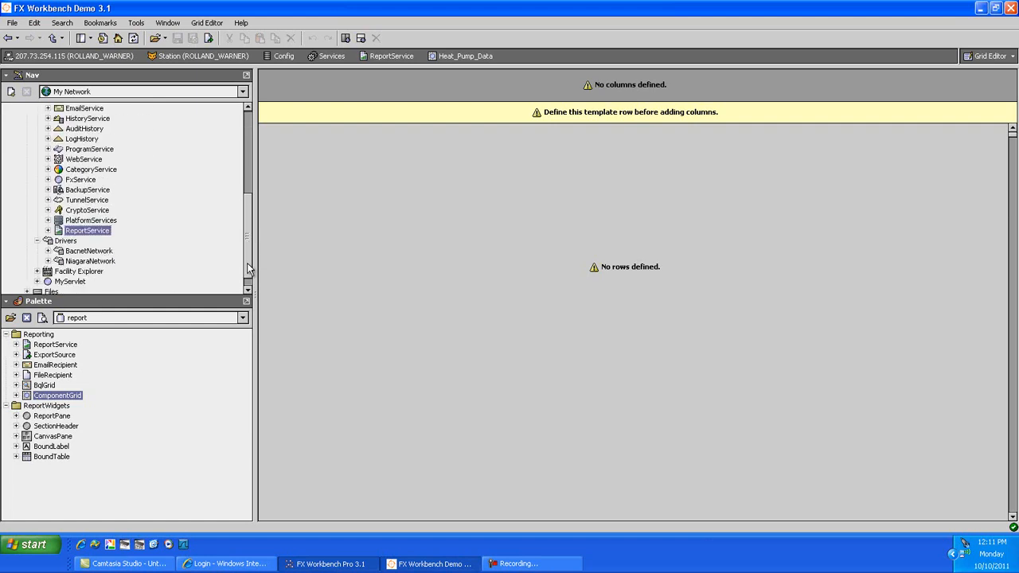
pyautogui.click(48, 251)
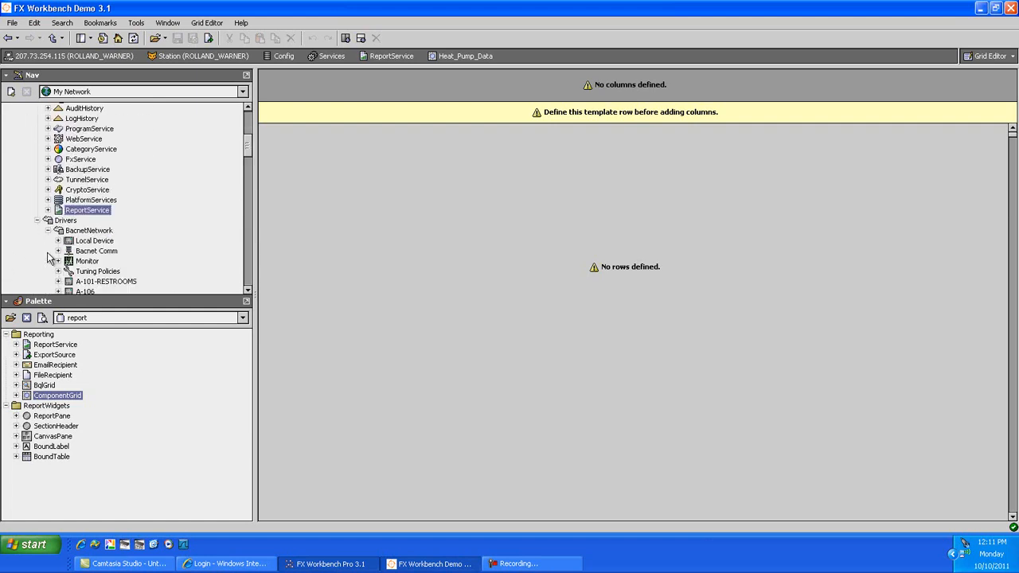
pyautogui.moveTo(247, 148); pyautogui.dragTo(246, 165)
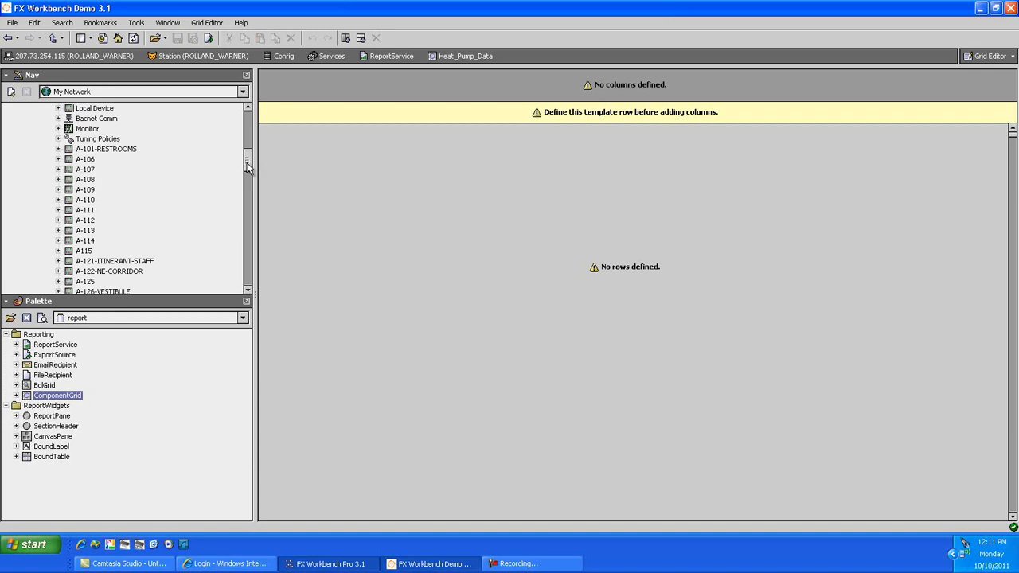
pyautogui.click(113, 150)
pyautogui.moveTo(124, 154); pyautogui.dragTo(402, 114)
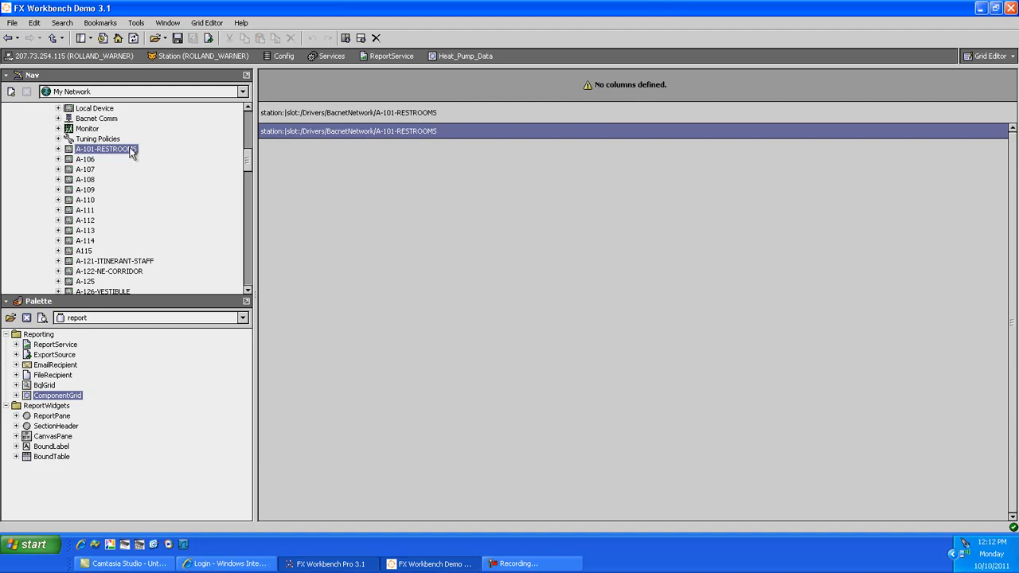
# - Add a Name column from the A-101-RESTROOMS device and view its column settings without changing them
pyautogui.moveTo(128, 155); pyautogui.dragTo(296, 83)
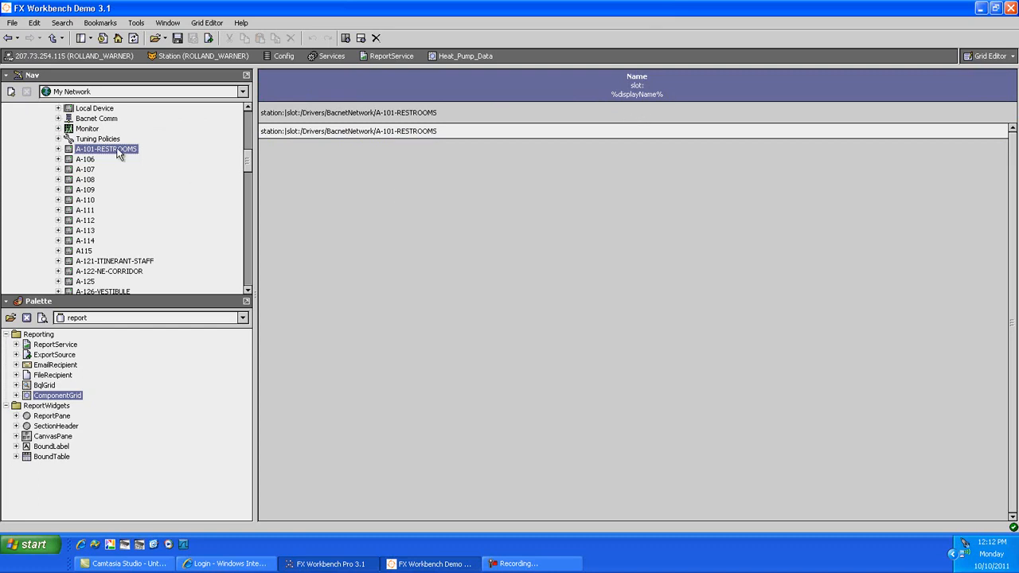
pyautogui.doubleClick(512, 93)
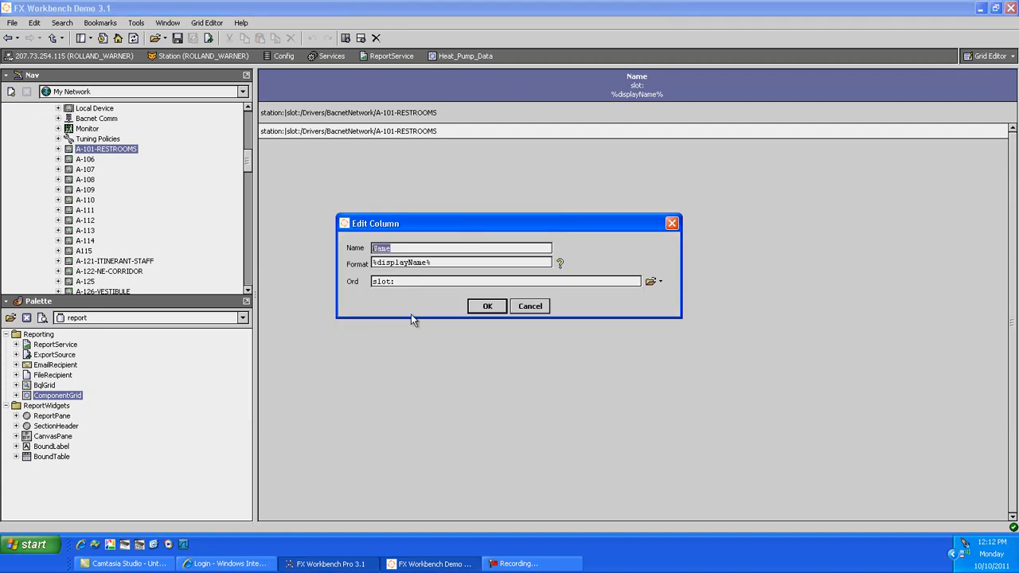
pyautogui.click(541, 307)
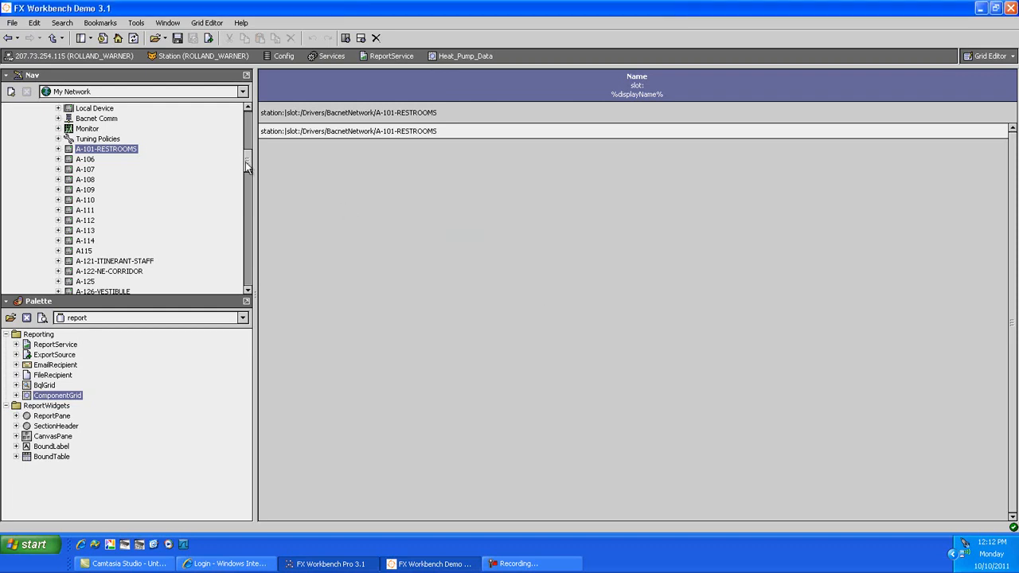
# - Add a column for the A-101-RESTROOMS point eff_zone_temp_1 and name it Zone_Temperature
pyautogui.click(57, 149)
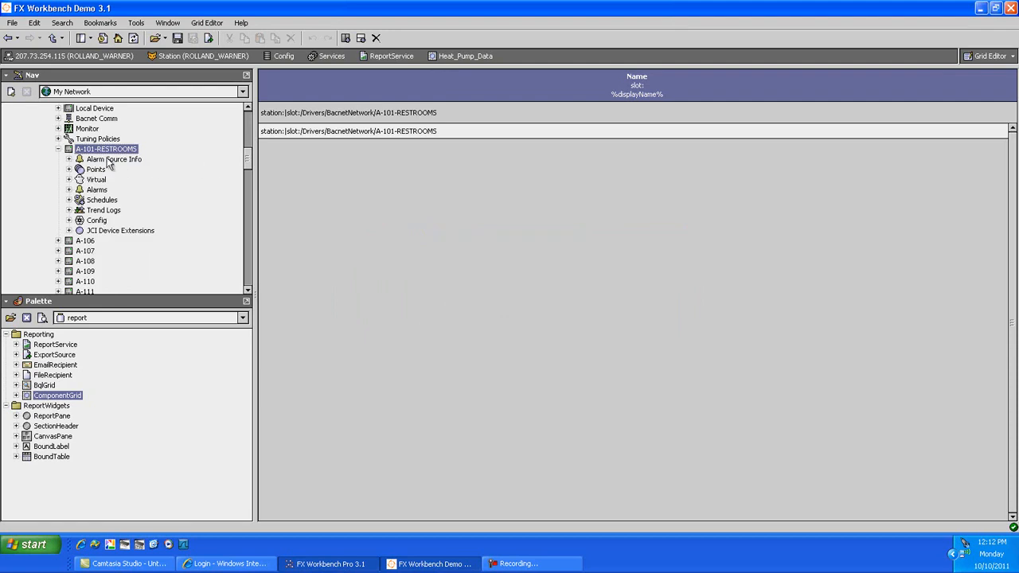
pyautogui.click(69, 169)
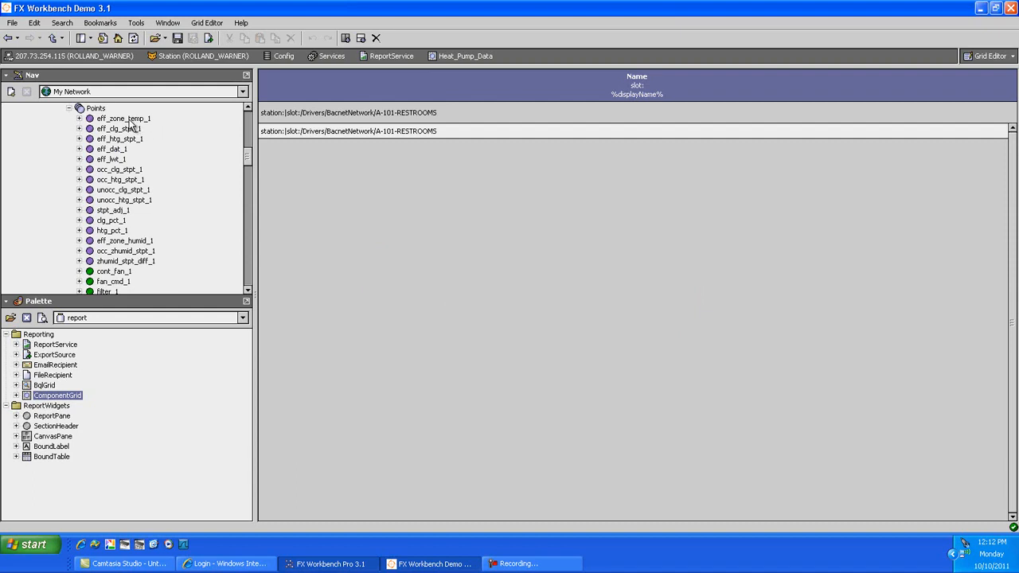
pyautogui.moveTo(131, 119); pyautogui.dragTo(748, 82)
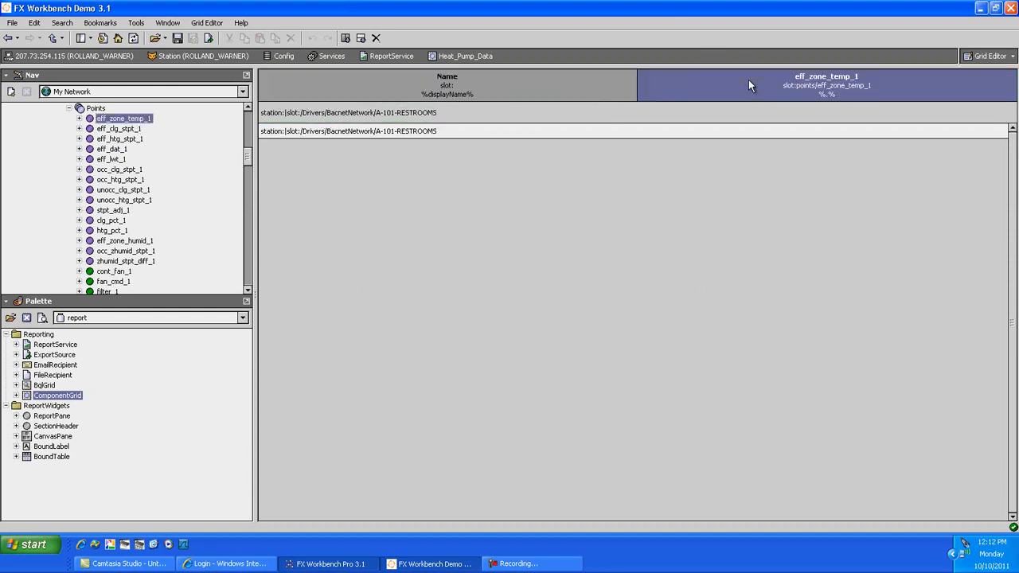
pyautogui.rightClick(823, 85)
pyautogui.click(856, 86)
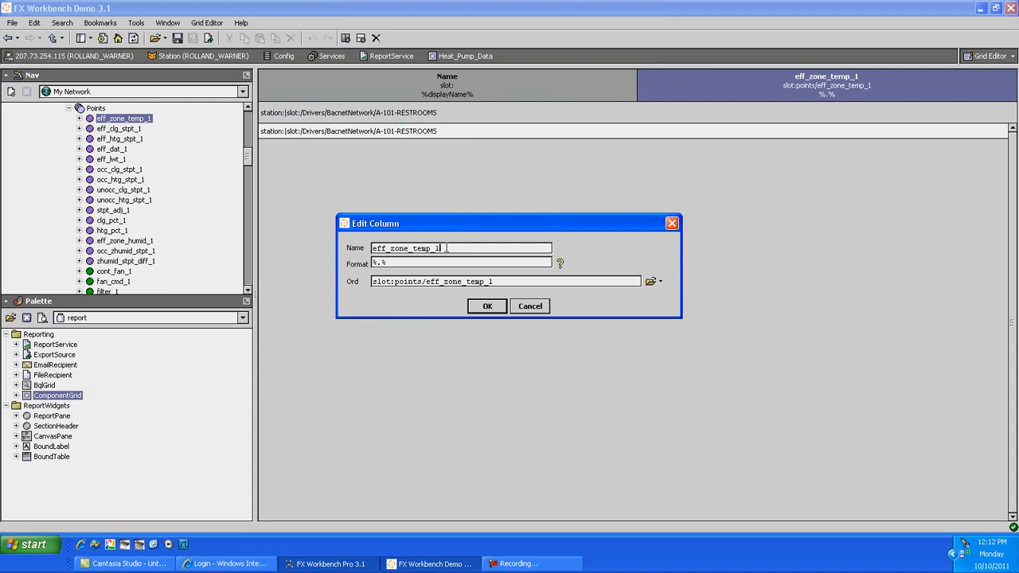
pyautogui.write('Zone')
pyautogui.write(' Temperature')
pyautogui.click(489, 308)
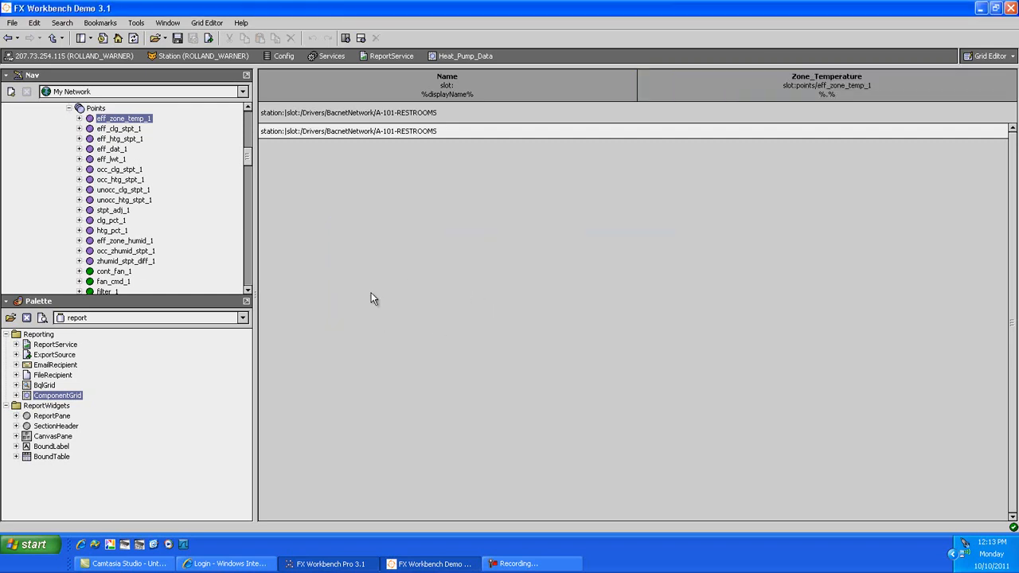
# - Add a column for the eff_clg_stpt_1 point and name it Cooling_Setpoint
pyautogui.moveTo(118, 130); pyautogui.dragTo(912, 83)
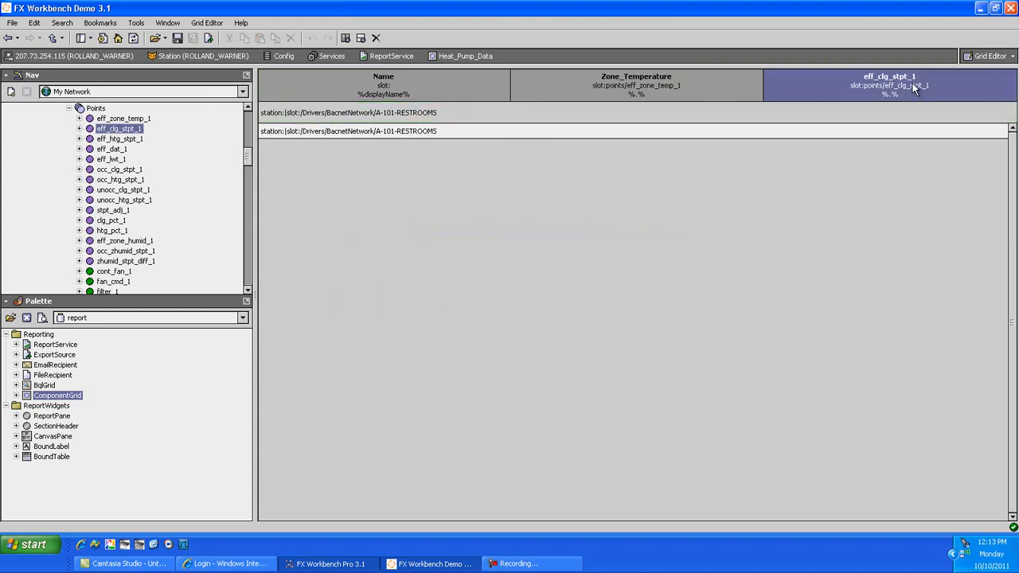
pyautogui.doubleClick(849, 81)
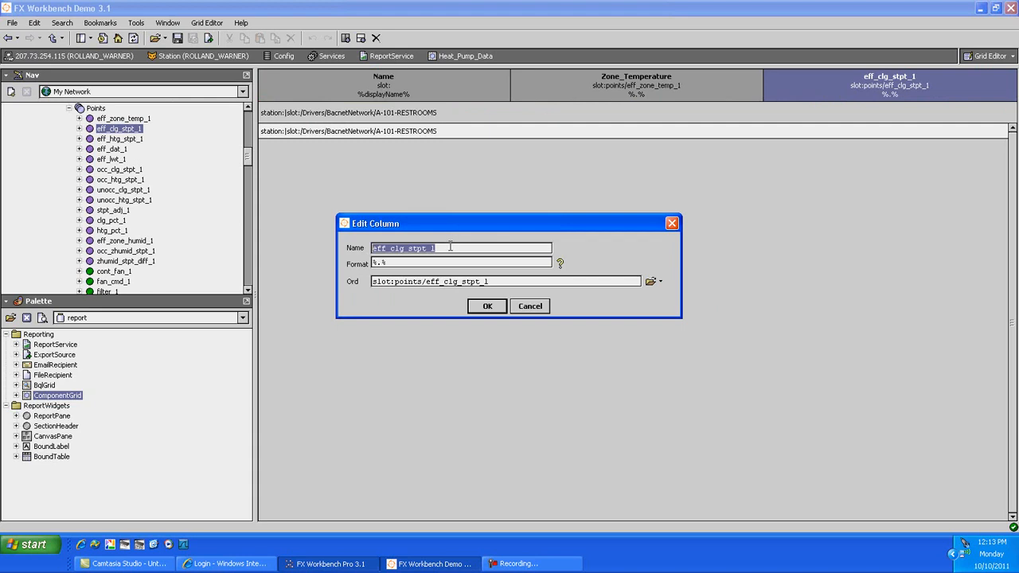
pyautogui.write('C')
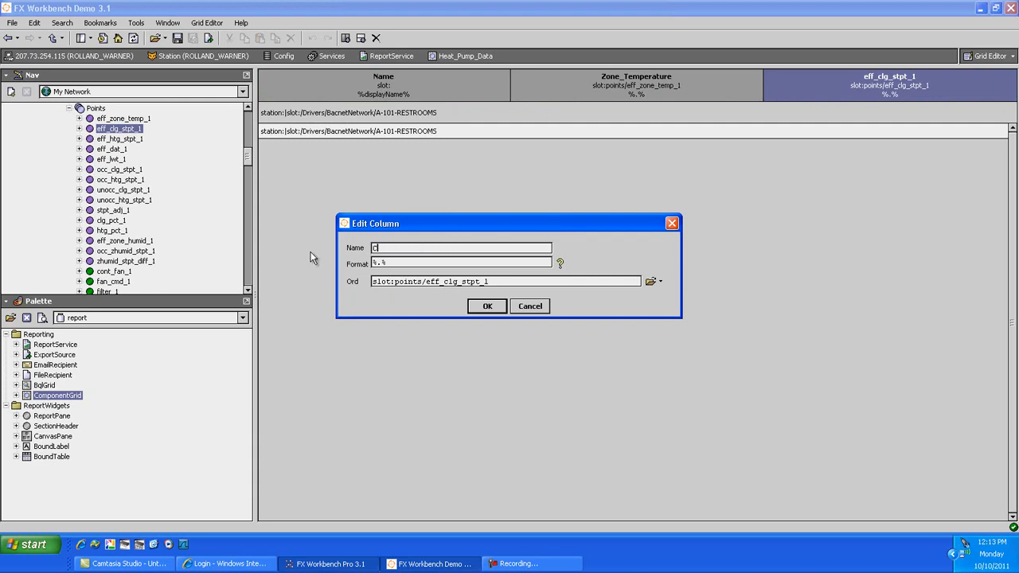
pyautogui.write('ooling_Setpoint')
pyautogui.click(491, 307)
# - Add a column for the eff_htg_stpt_1 point and name it Heating_Setpoint
pyautogui.moveTo(118, 140); pyautogui.dragTo(952, 79)
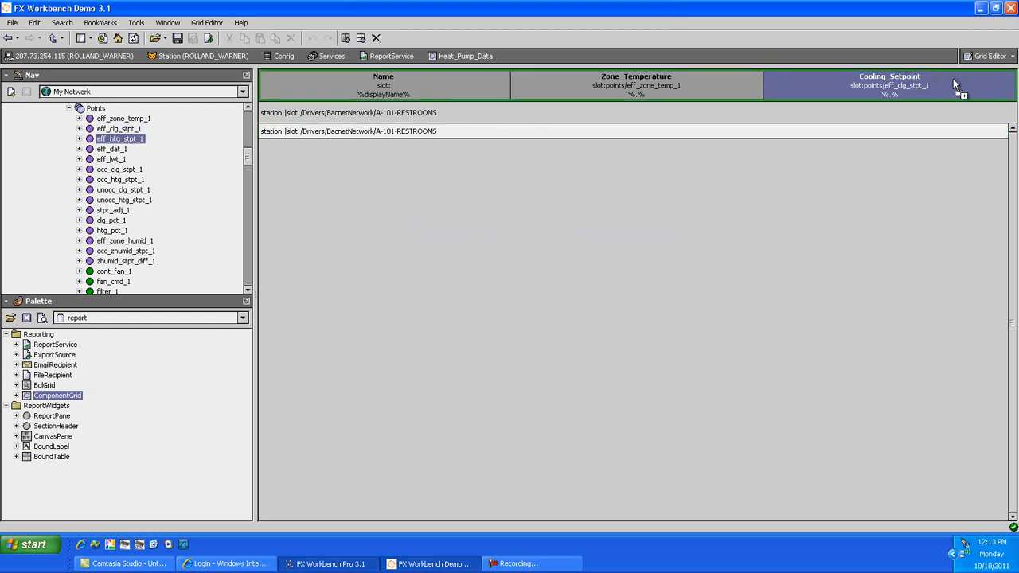
pyautogui.doubleClick(936, 92)
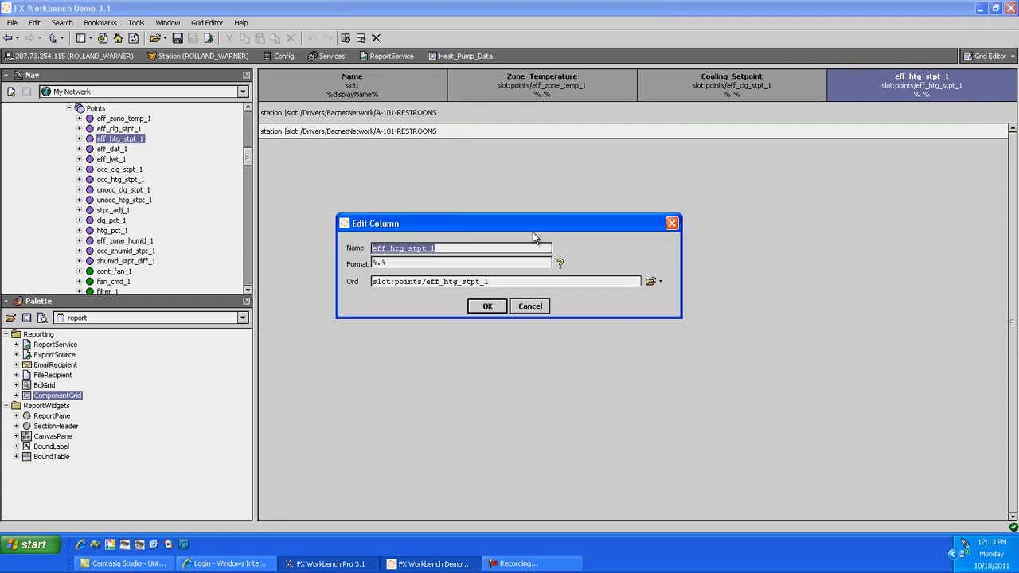
pyautogui.write('H')
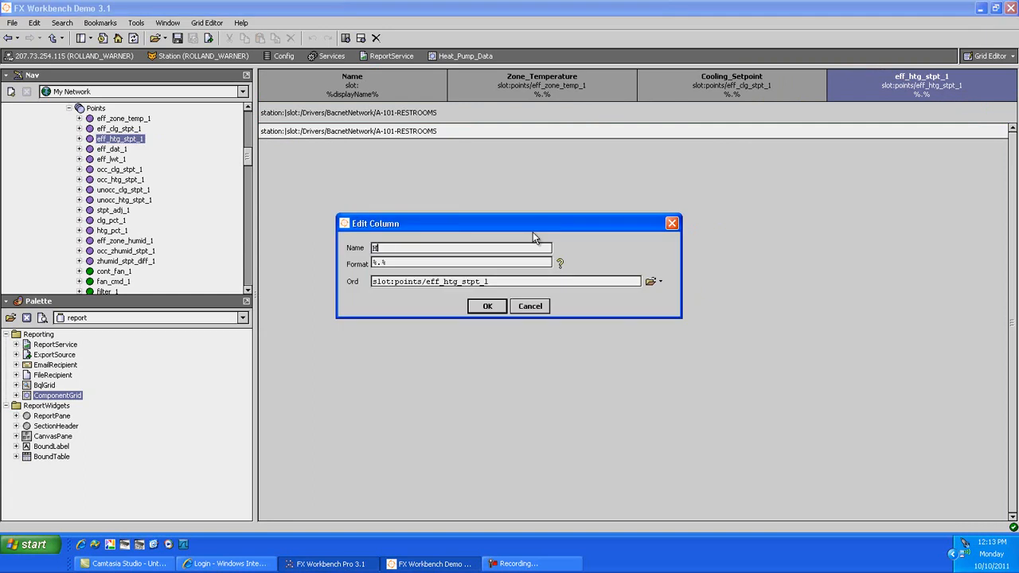
pyautogui.write('eating_Setpoint')
pyautogui.click(486, 307)
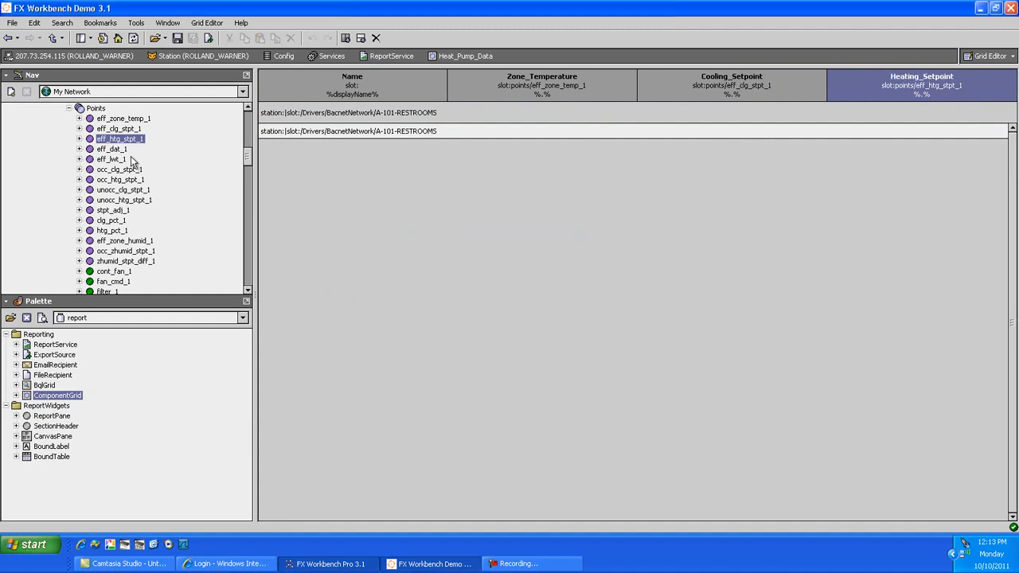
# - Add a column for the eff_dat_1 point and name it Discharge Air Temp
pyautogui.moveTo(118, 149); pyautogui.dragTo(975, 87)
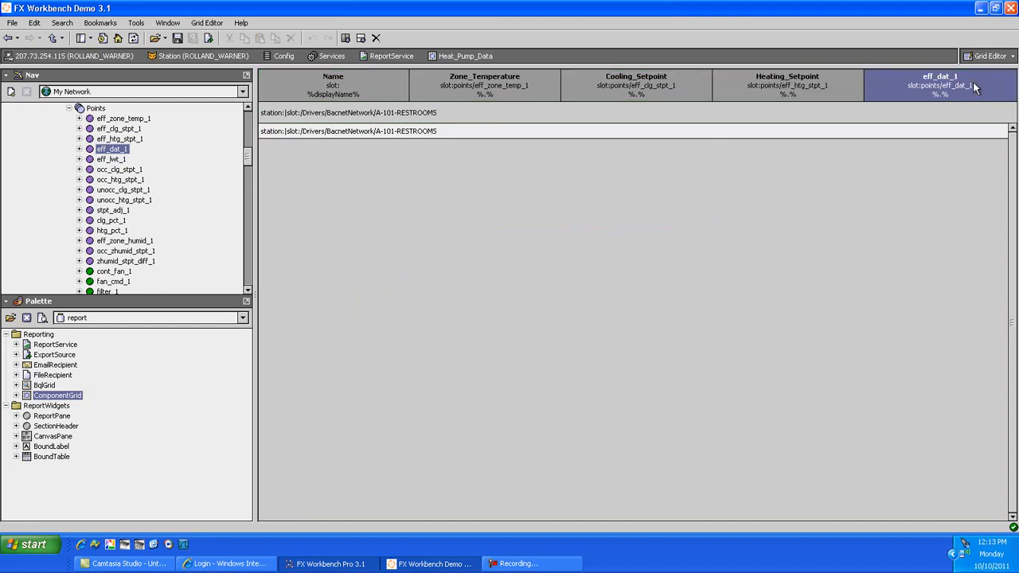
pyautogui.doubleClick(972, 85)
pyautogui.write('D')
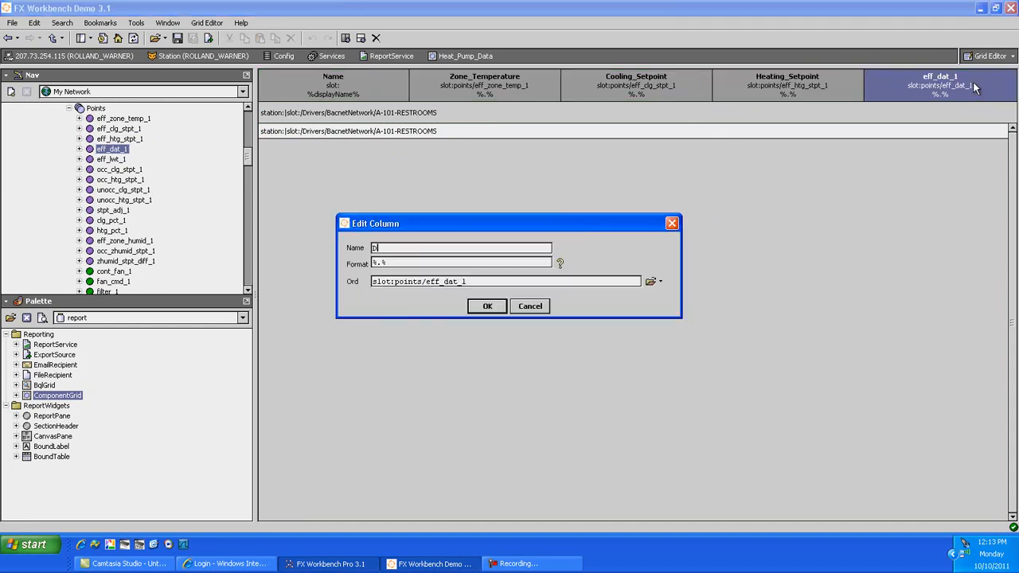
pyautogui.write('ischarge Air Temp')
pyautogui.click(487, 307)
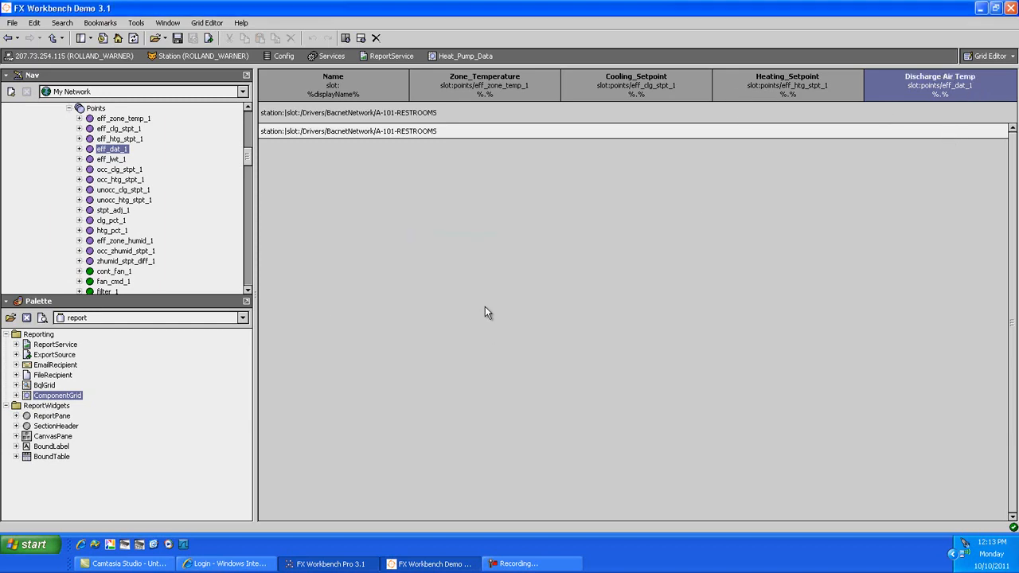
# - Add a column for the eff_lwt_1 point and name it Leaving_Water_Temp
pyautogui.moveTo(111, 159); pyautogui.dragTo(979, 96)
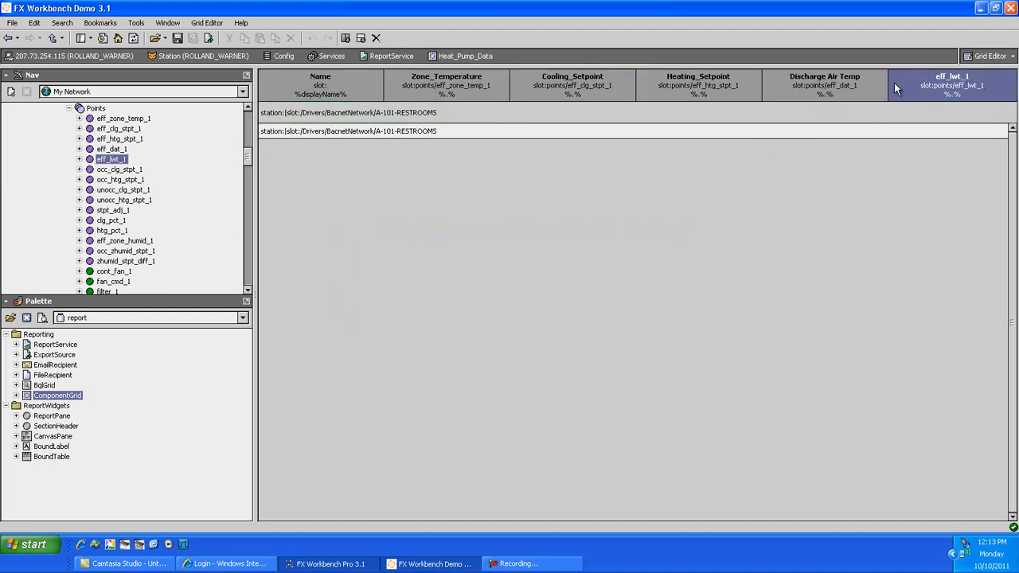
pyautogui.doubleClick(942, 86)
pyautogui.write('Leaving_Water_Temp')
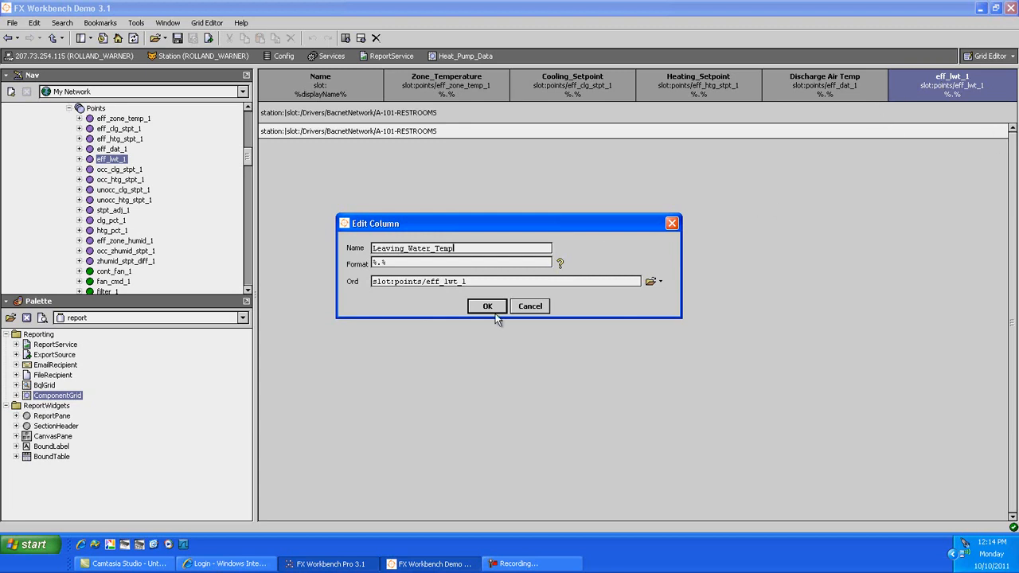
pyautogui.click(489, 308)
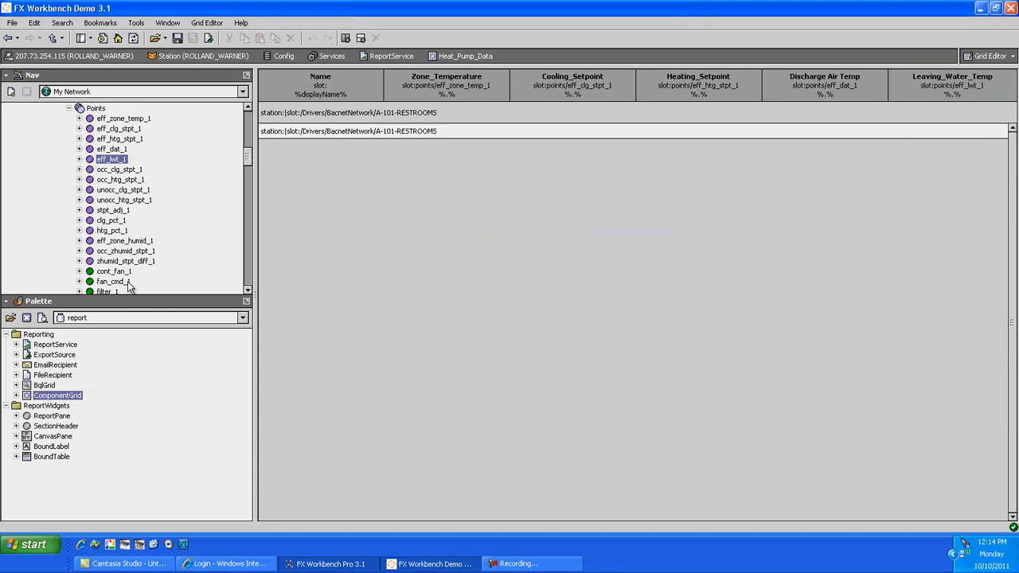
# - Add a column for the fan_cmd_1 point and name it Fan_Command
pyautogui.moveTo(127, 282); pyautogui.dragTo(140, 280)
pyautogui.moveTo(504, 213); pyautogui.dragTo(1009, 89)
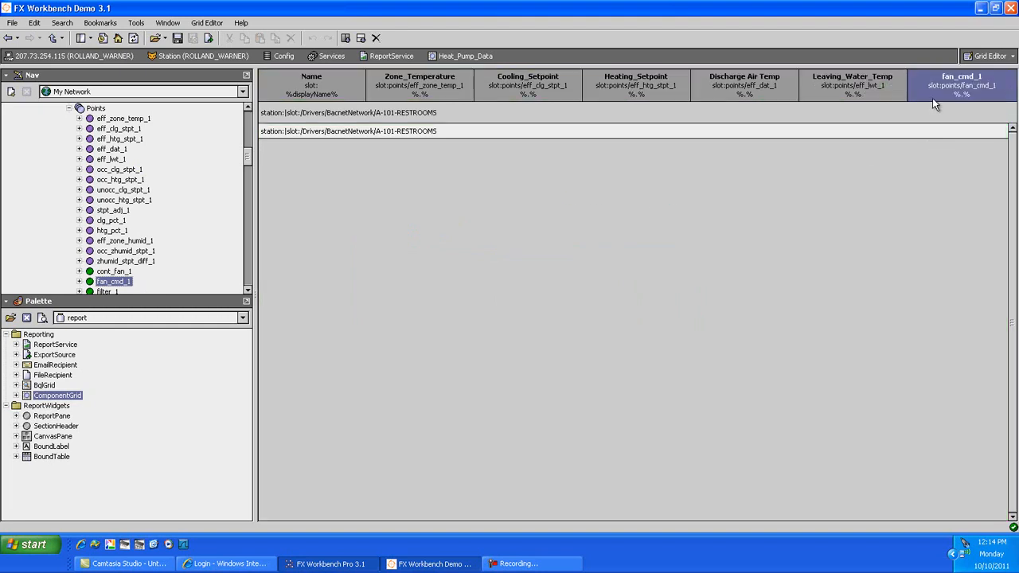
pyautogui.rightClick(945, 86)
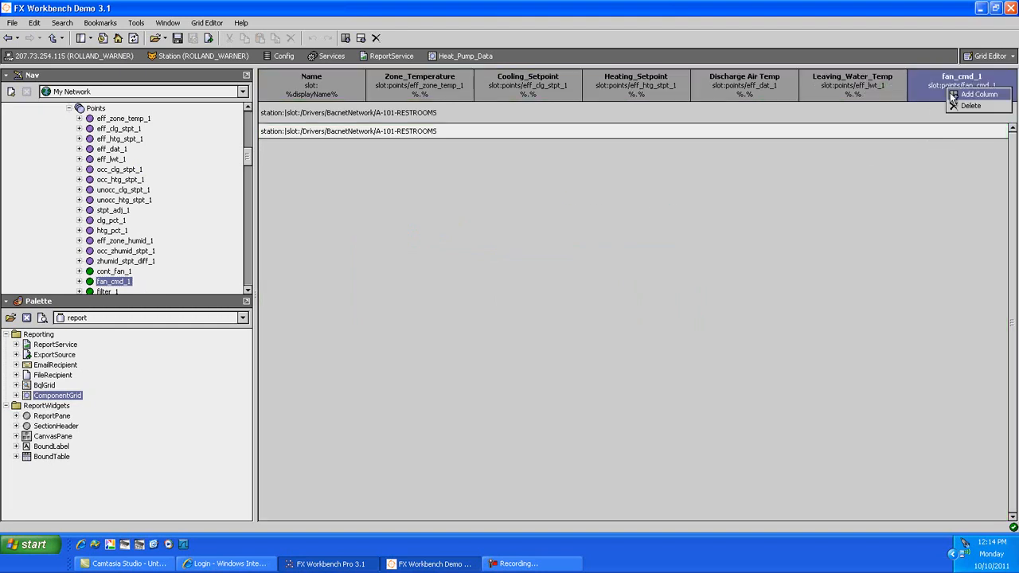
pyautogui.click(933, 90)
pyautogui.write('Fan')
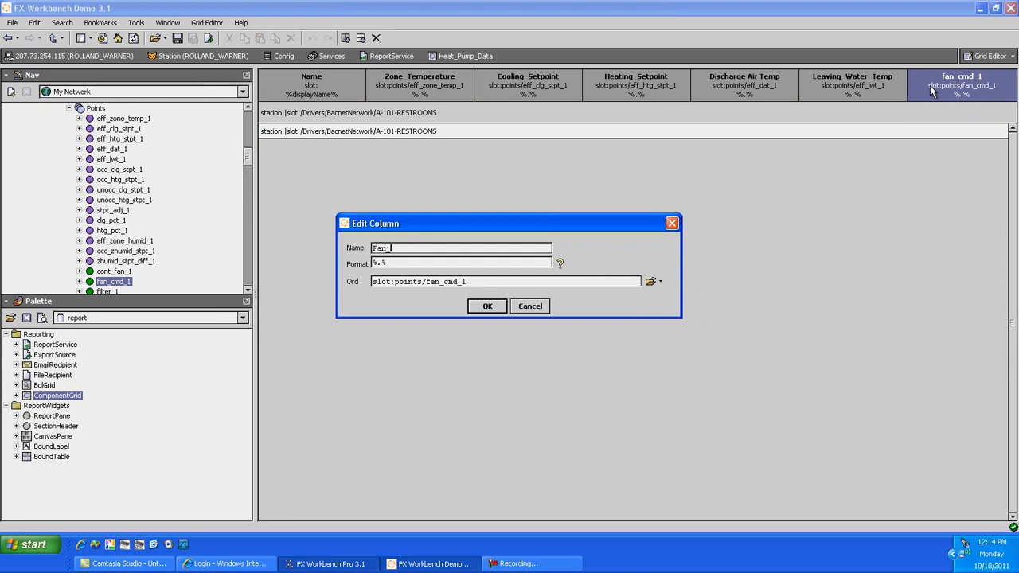
pyautogui.press('Return')
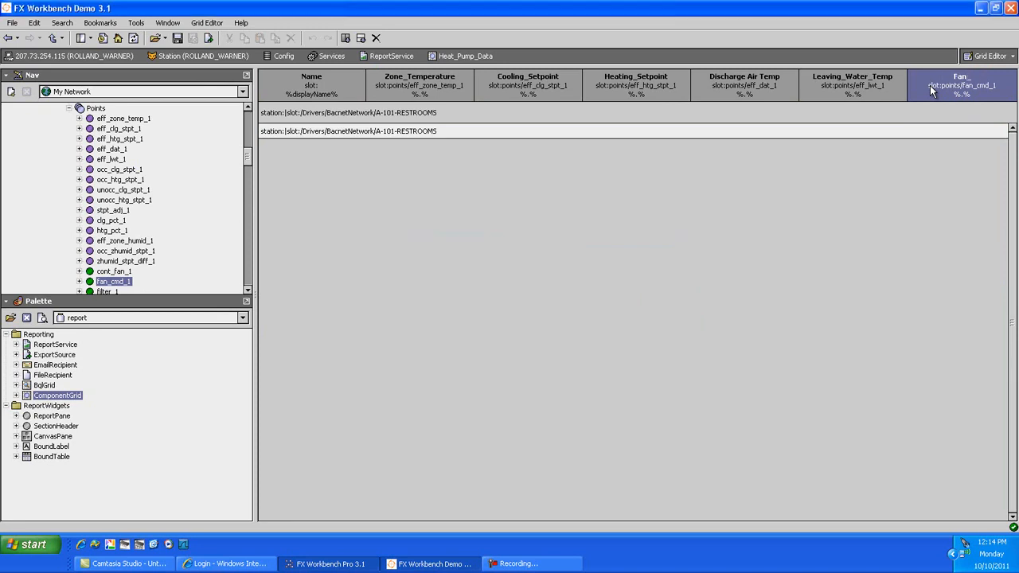
pyautogui.rightClick(932, 90)
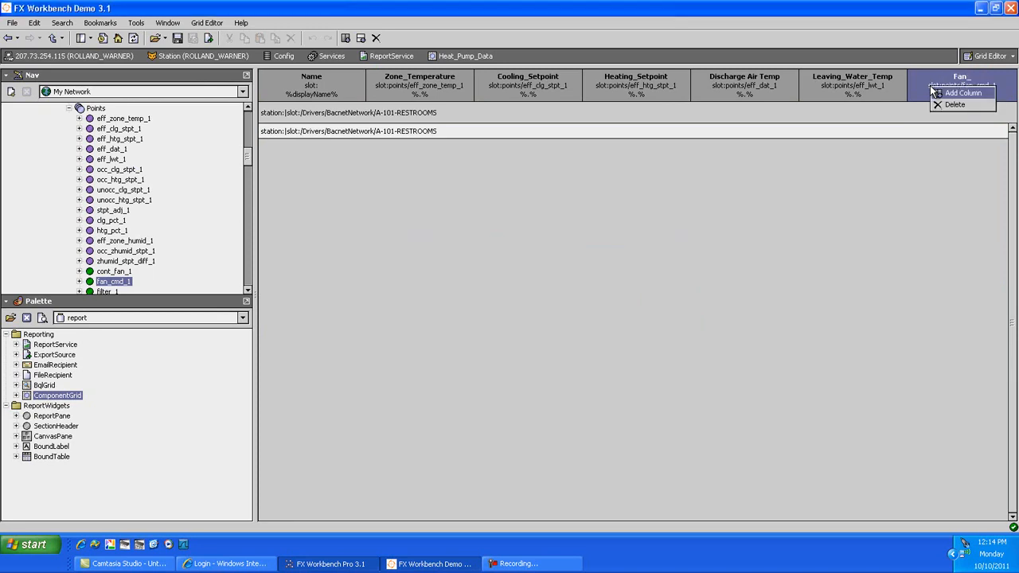
pyautogui.click(939, 93)
pyautogui.click(392, 248)
pyautogui.write('Command')
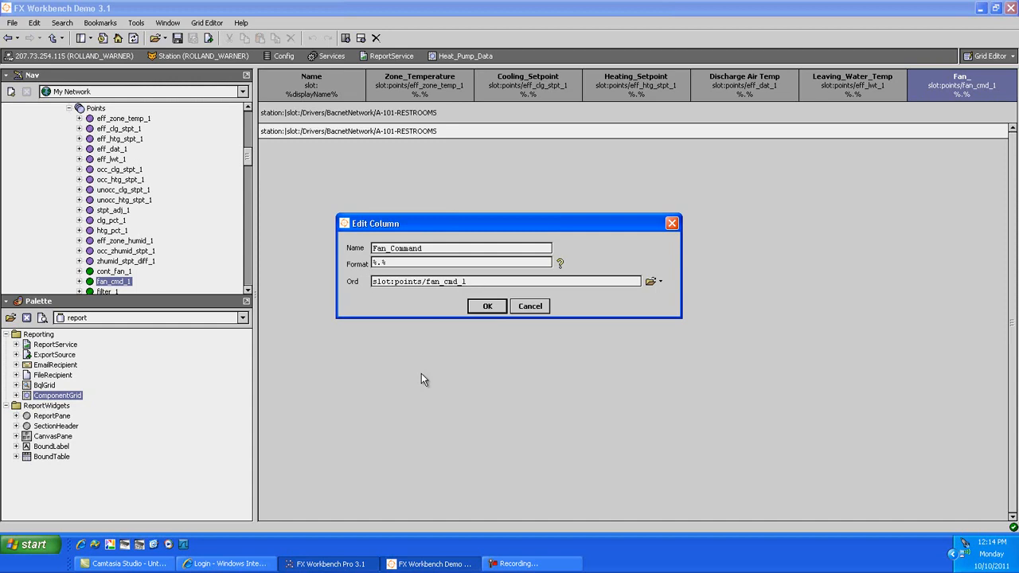
pyautogui.click(488, 307)
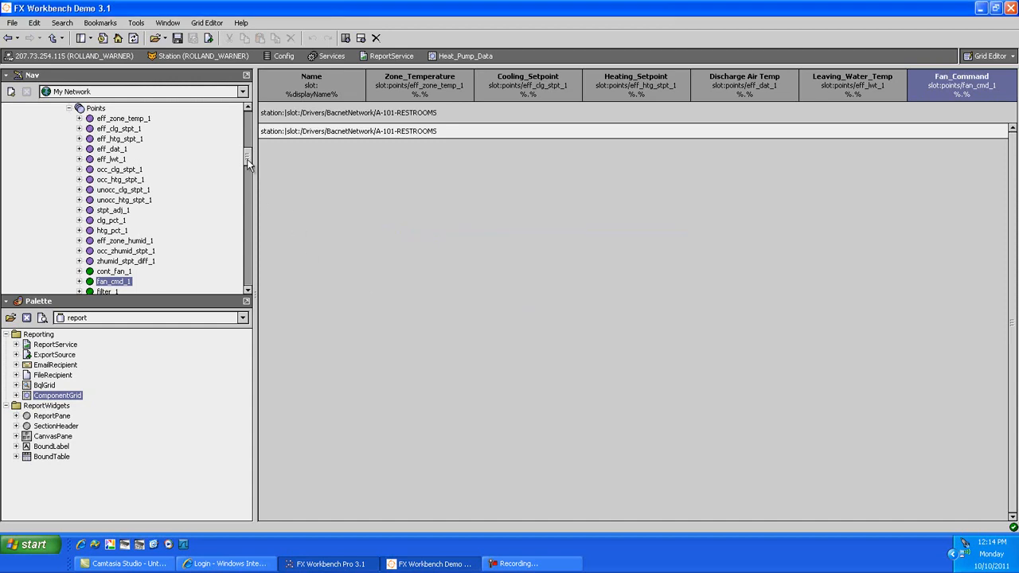
# - Add a column for the filter_1 point and name it Filter_Status
pyautogui.scroll(-3, 123, 187)
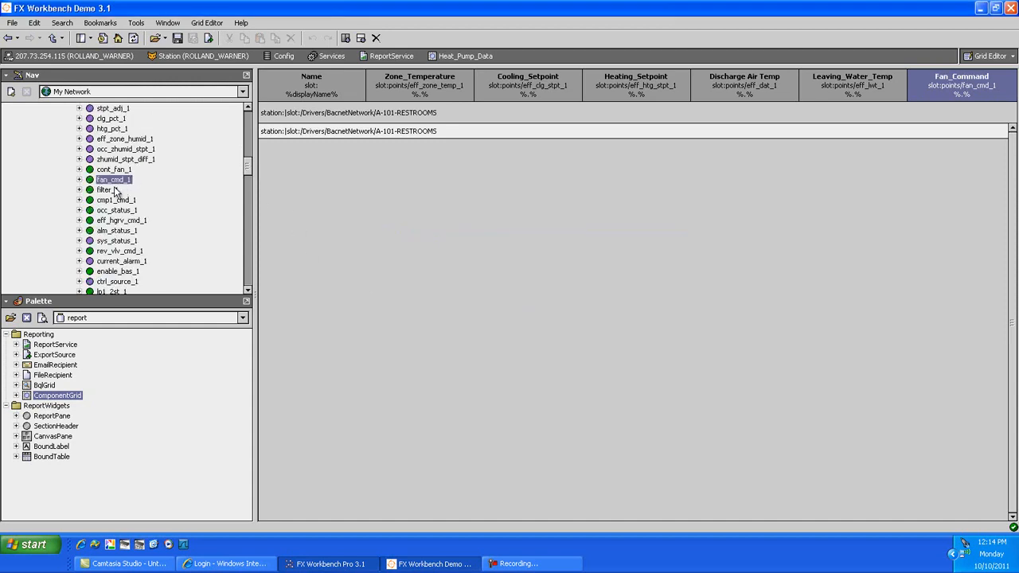
pyautogui.moveTo(116, 191); pyautogui.dragTo(1012, 94)
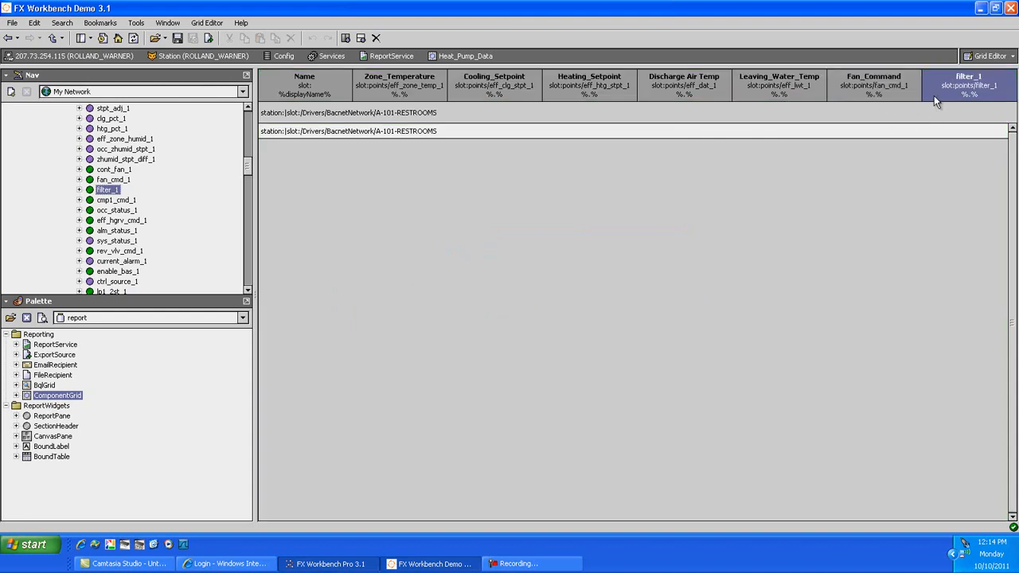
pyautogui.rightClick(933, 95)
pyautogui.click(937, 100)
pyautogui.write('Filter')
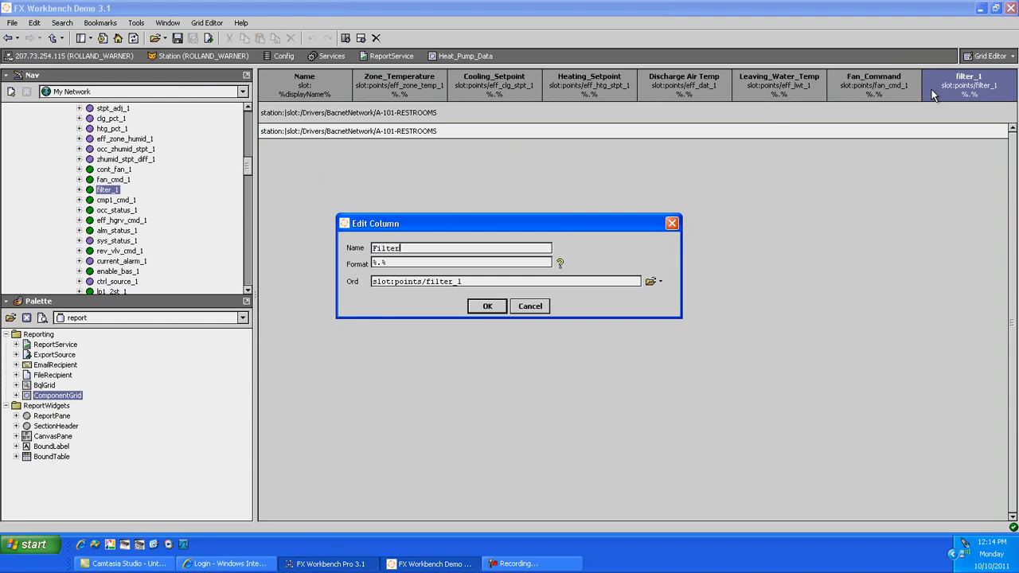
pyautogui.write('_Status')
pyautogui.click(486, 305)
# - Add a column for the occ_status_1 point and name it Occupied_Status
pyautogui.click(118, 210)
pyautogui.moveTo(118, 213); pyautogui.dragTo(996, 87)
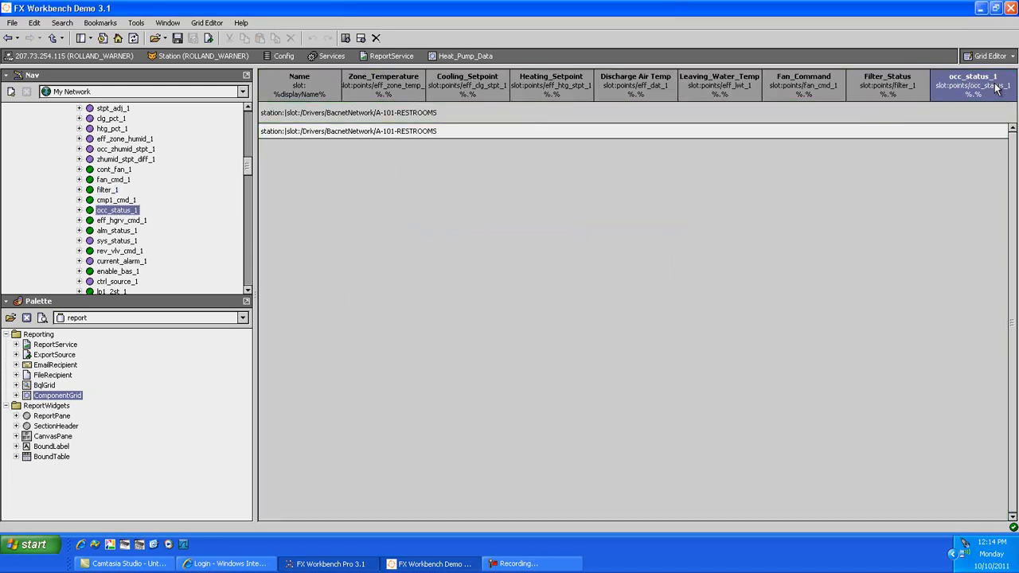
pyautogui.doubleClick(975, 89)
pyautogui.write('Occupied')
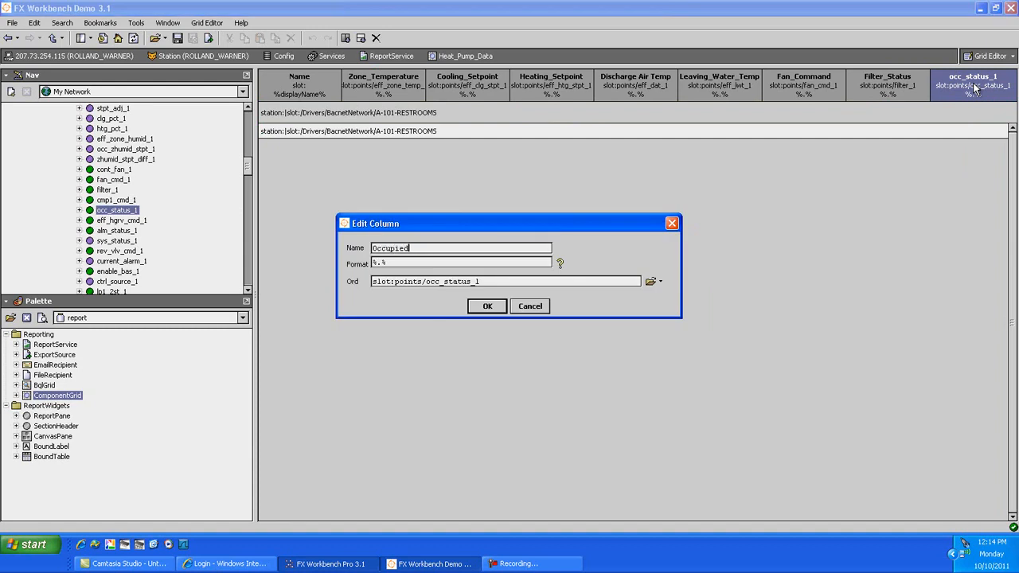
pyautogui.write('_Status')
pyautogui.click(487, 306)
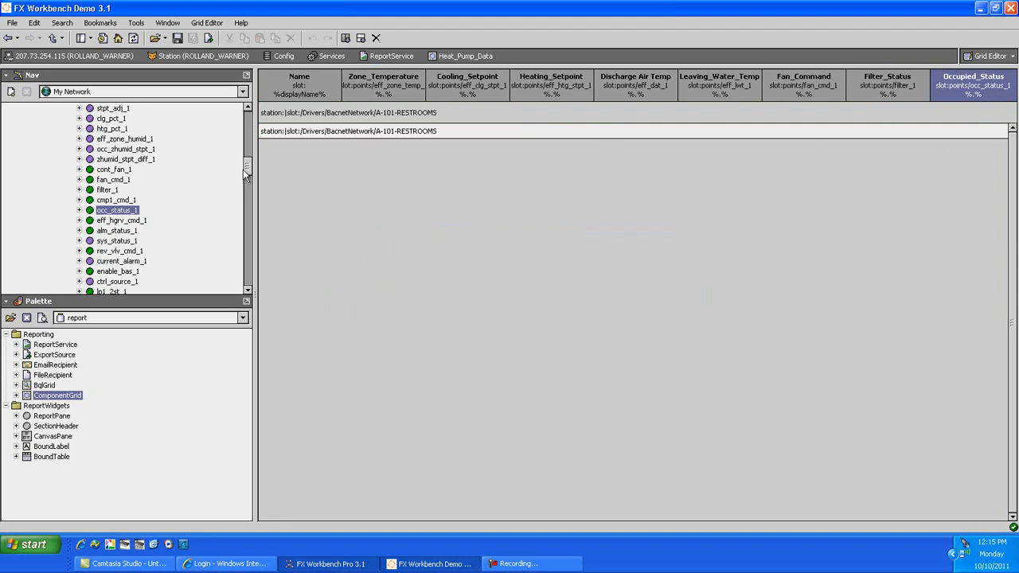
# - Collapse the A-101-RESTROOMS device and add grid rows for devices A-106, A-107, A-108, A-109 and A-110
pyautogui.moveTo(247, 168); pyautogui.dragTo(244, 146)
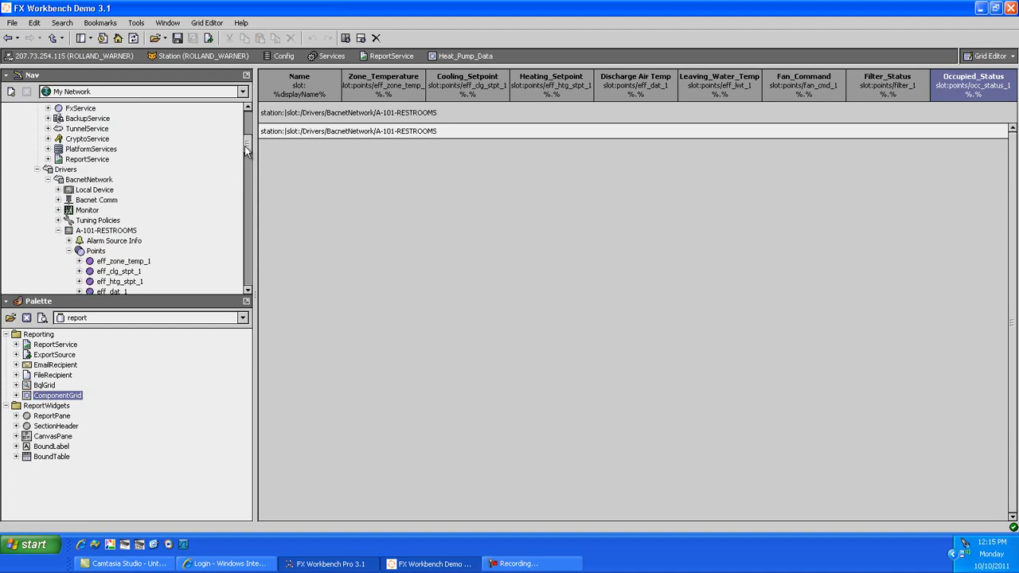
pyautogui.click(57, 230)
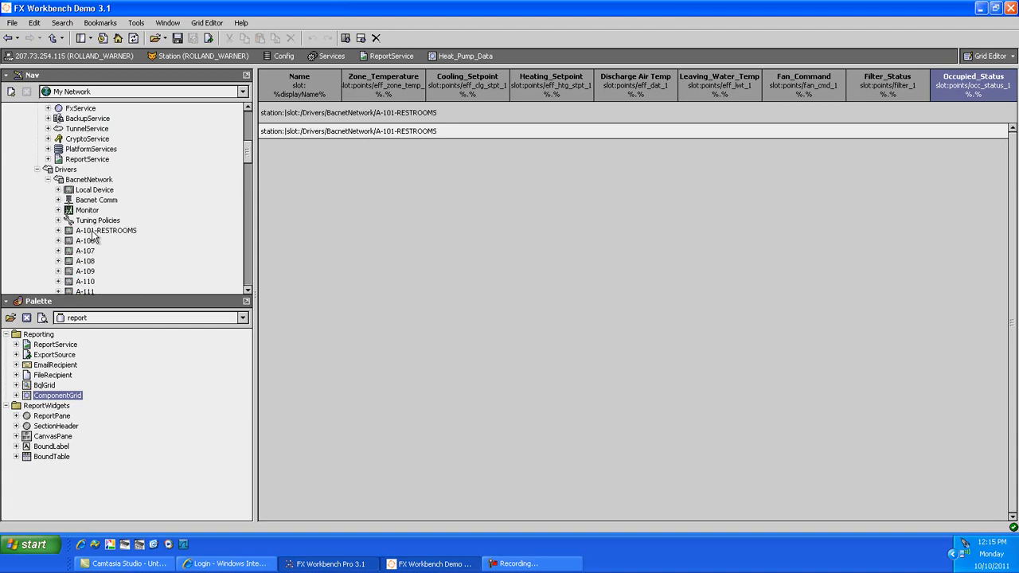
pyautogui.click(93, 232)
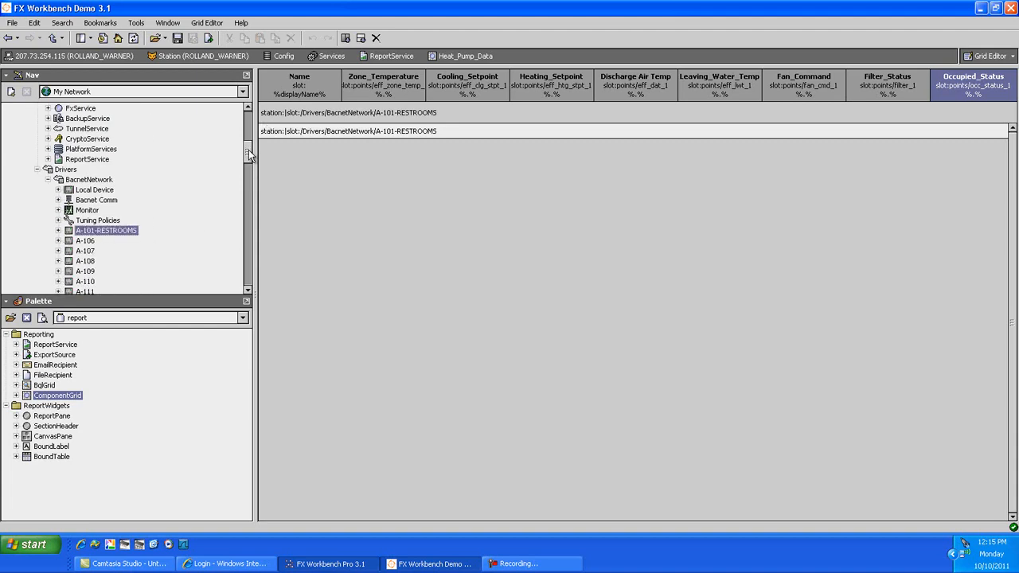
pyautogui.moveTo(248, 148); pyautogui.dragTo(248, 160)
pyautogui.moveTo(86, 205); pyautogui.dragTo(283, 164)
pyautogui.click(83, 212)
pyautogui.moveTo(85, 213); pyautogui.dragTo(275, 167)
pyautogui.moveTo(85, 221); pyautogui.dragTo(275, 183)
pyautogui.moveTo(85, 231); pyautogui.dragTo(298, 200)
pyautogui.moveTo(85, 240); pyautogui.dragTo(280, 220)
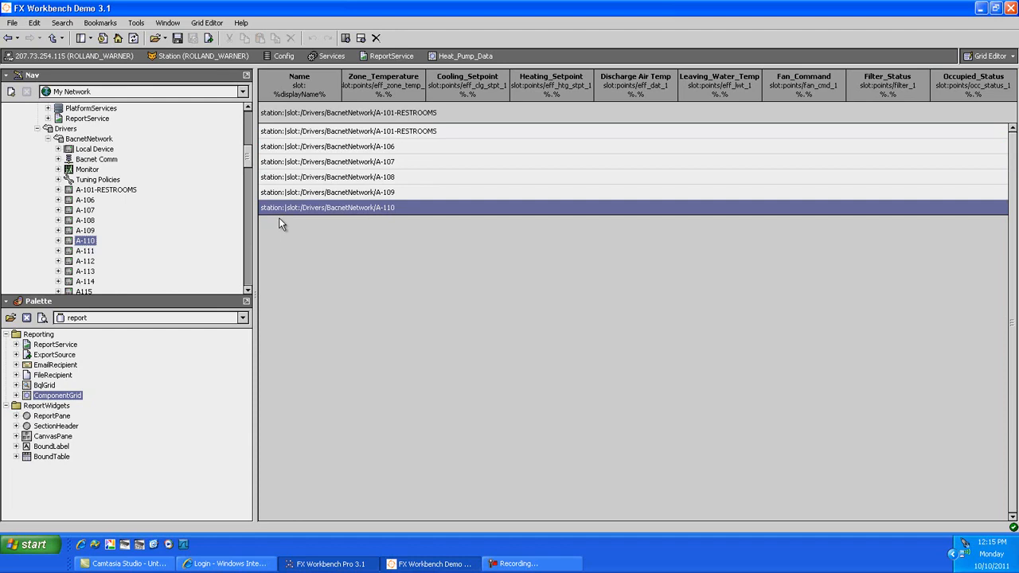
# - Add grid rows for devices A-111 through A-114, A115, A-121-ITINERANT-STAFF, A-122-NE-CORRIDOR and A-125 together
pyautogui.click(247, 291)
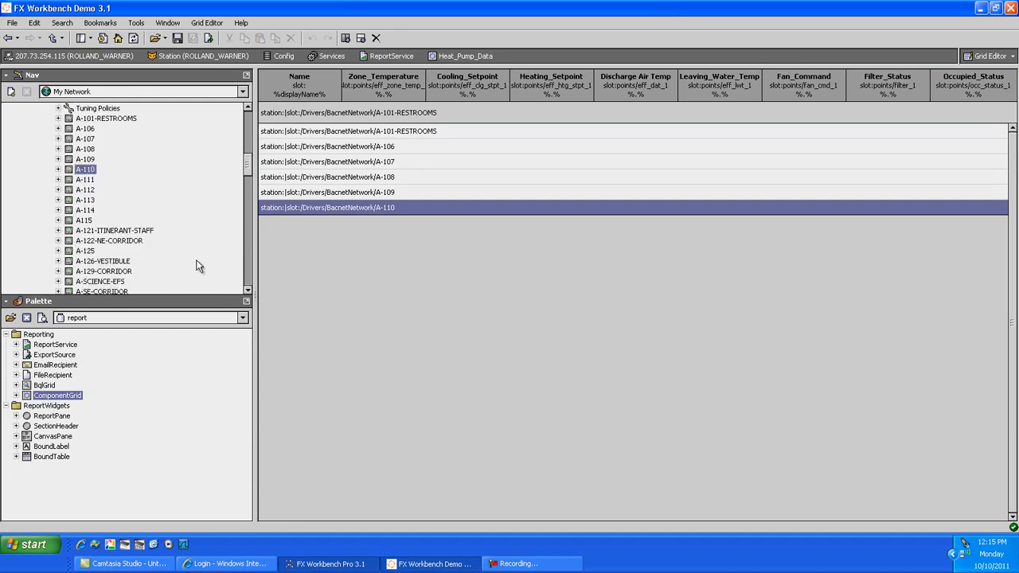
pyautogui.keyDown('ctrl'); pyautogui.click(90, 181); pyautogui.keyUp('ctrl')
pyautogui.keyDown('ctrl'); pyautogui.click(88, 190); pyautogui.keyUp('ctrl')
pyautogui.click(86, 170)
pyautogui.click(88, 181)
pyautogui.keyDown('ctrl'); pyautogui.click(87, 191); pyautogui.keyUp('ctrl')
pyautogui.keyDown('ctrl'); pyautogui.click(88, 201); pyautogui.keyUp('ctrl')
pyautogui.keyDown('ctrl'); pyautogui.click(86, 210); pyautogui.keyUp('ctrl')
pyautogui.keyDown('ctrl'); pyautogui.click(85, 220); pyautogui.keyUp('ctrl')
pyautogui.keyDown('ctrl'); pyautogui.click(87, 230); pyautogui.keyUp('ctrl')
pyautogui.keyDown('ctrl'); pyautogui.click(87, 241); pyautogui.keyUp('ctrl')
pyautogui.keyDown('ctrl'); pyautogui.click(86, 250); pyautogui.keyUp('ctrl')
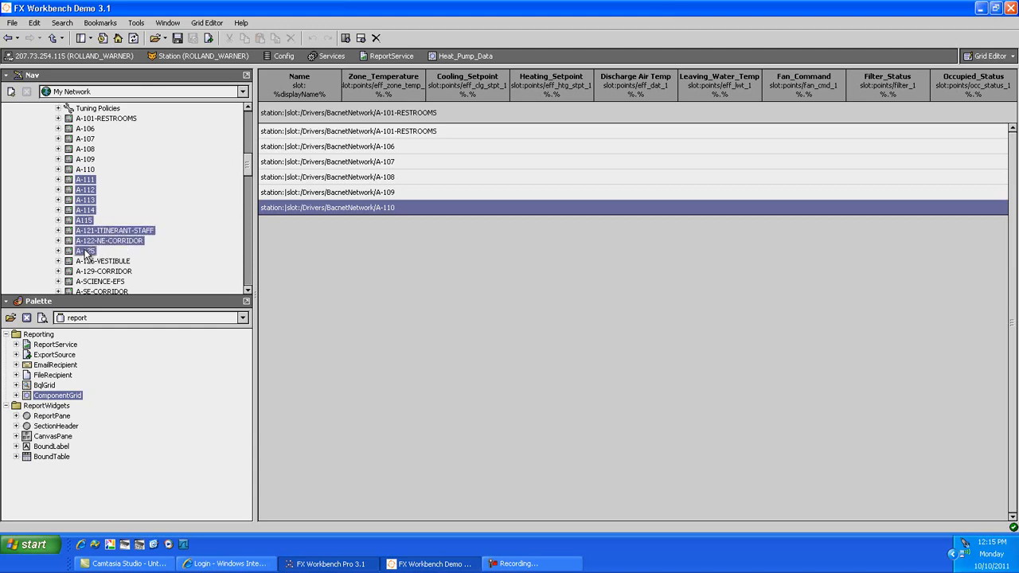
pyautogui.moveTo(87, 222); pyautogui.dragTo(328, 245)
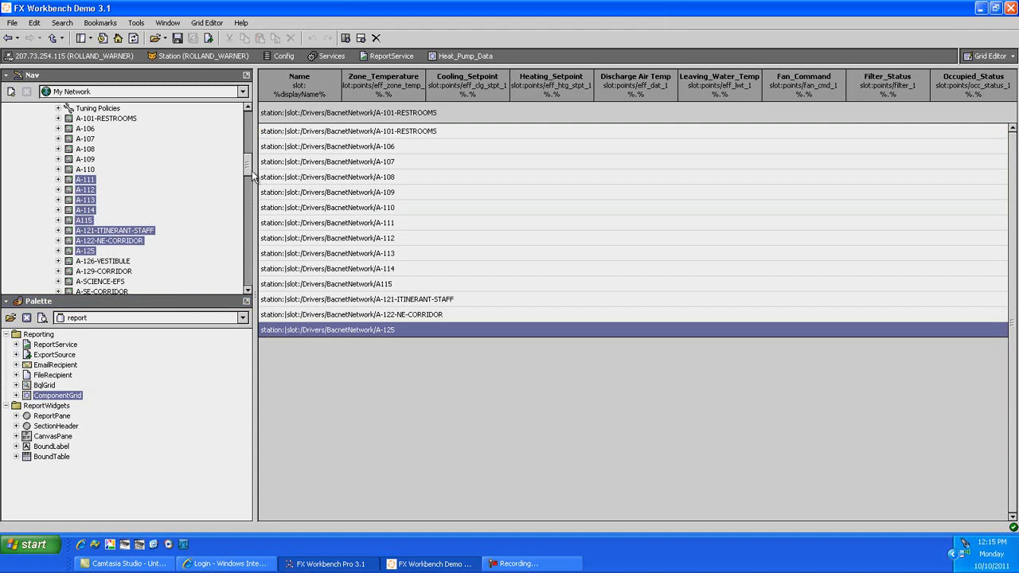
# - Add grid rows for the whole range of devices from A-126-VESTIBULE through B-112
pyautogui.scroll(-4, 100, 149)
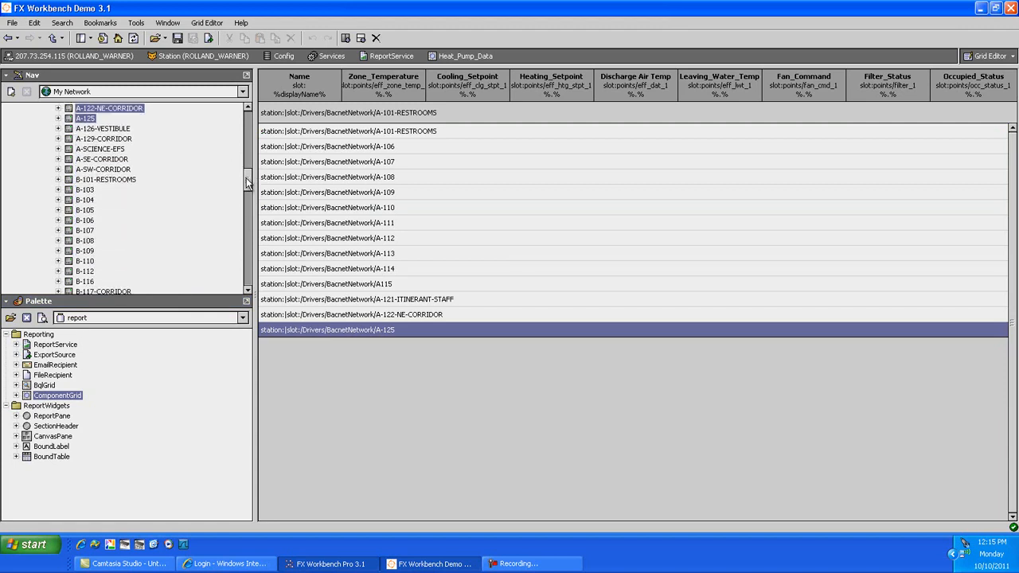
pyautogui.click(94, 131)
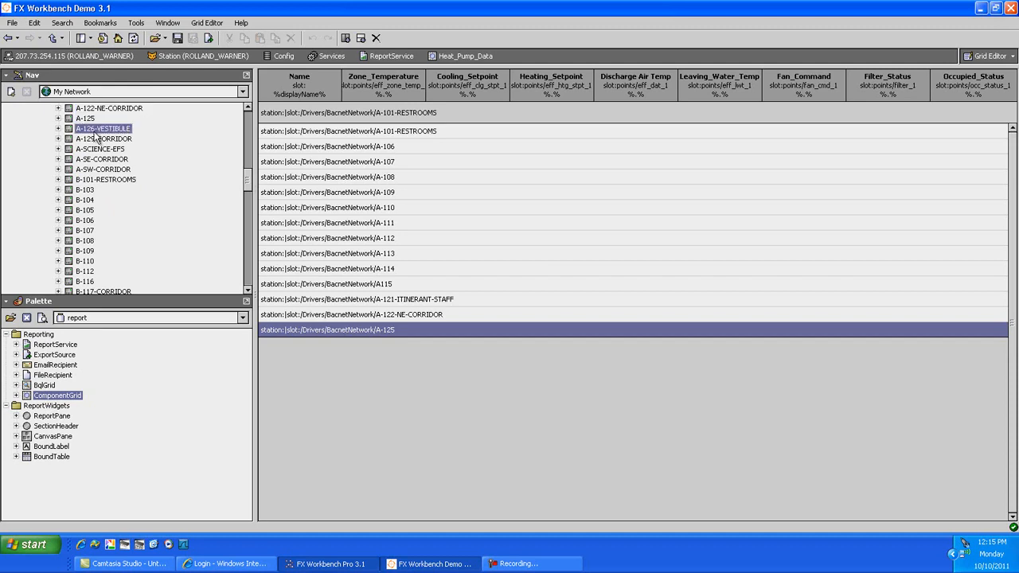
pyautogui.keyDown('shift'); pyautogui.click(88, 272); pyautogui.keyUp('shift')
pyautogui.moveTo(86, 216); pyautogui.dragTo(305, 376)
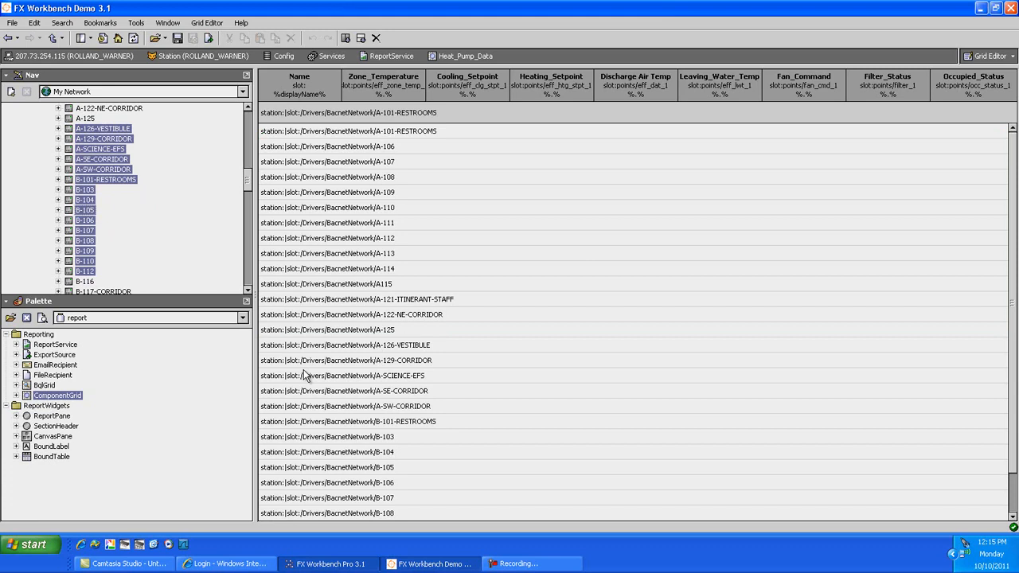
# - Switch Heat_Pump_Data to the Grid Table view, saving the changes to the grid
pyautogui.click(1011, 57)
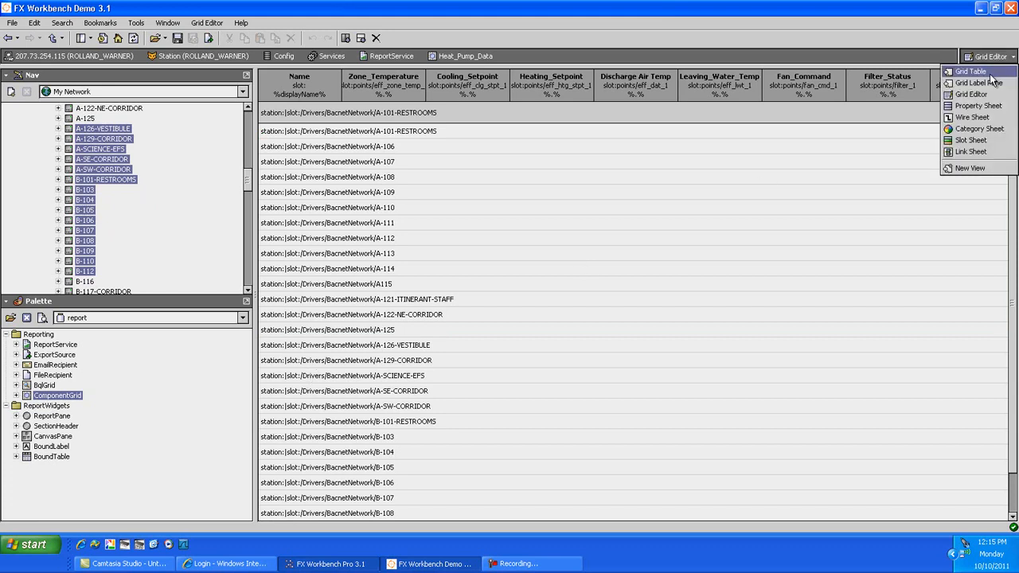
pyautogui.click(991, 80)
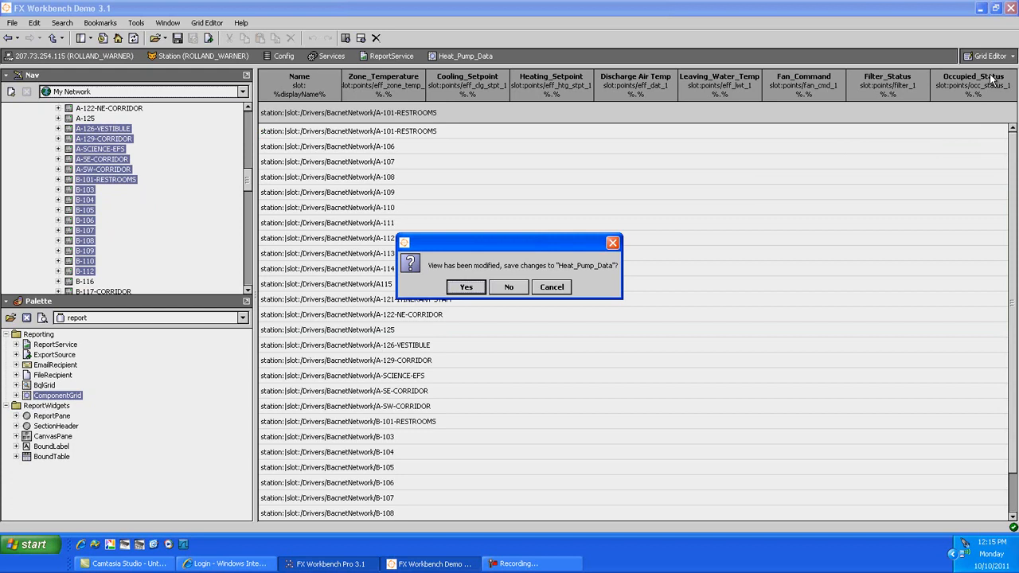
pyautogui.click(467, 289)
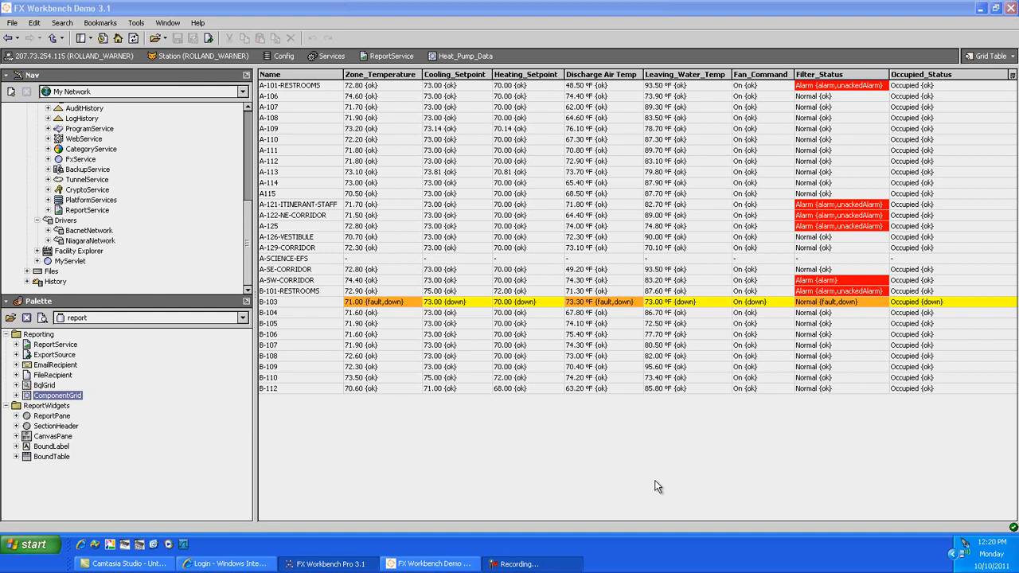
# - Open the station's ReportService
pyautogui.doubleClick(84, 211)
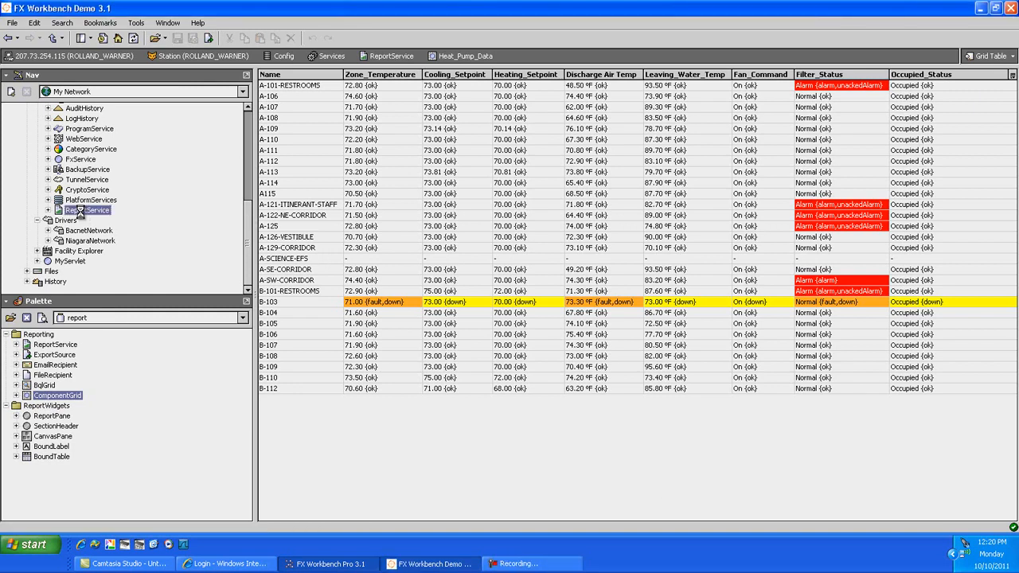